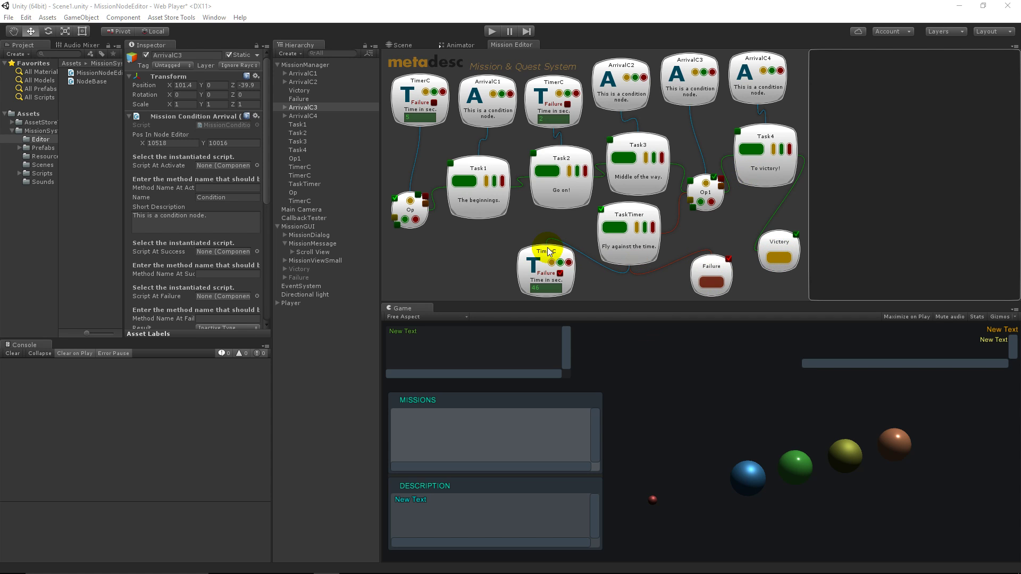
# Step: Examine the settings of the Task1, Op, ArrivalC1, Task2, TimerC and Op1 nodes in the mission graph
pyautogui.click(477, 210)
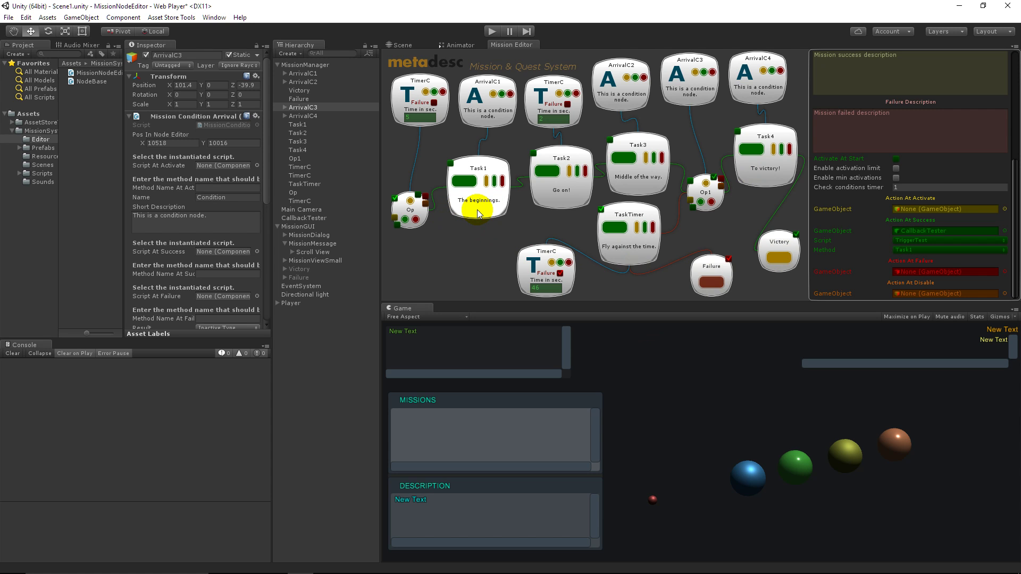
pyautogui.click(419, 218)
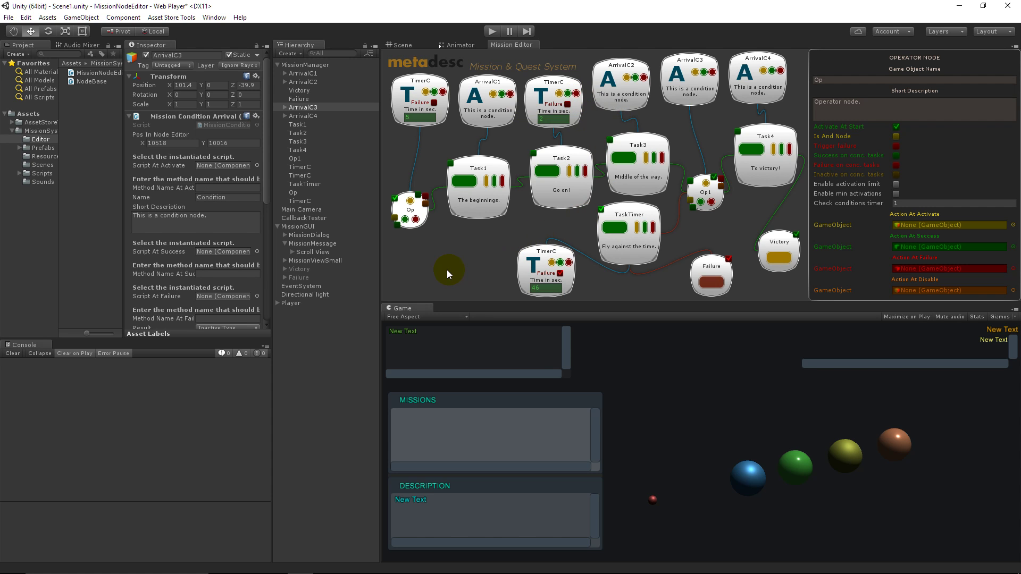
pyautogui.click(395, 198)
pyautogui.click(486, 201)
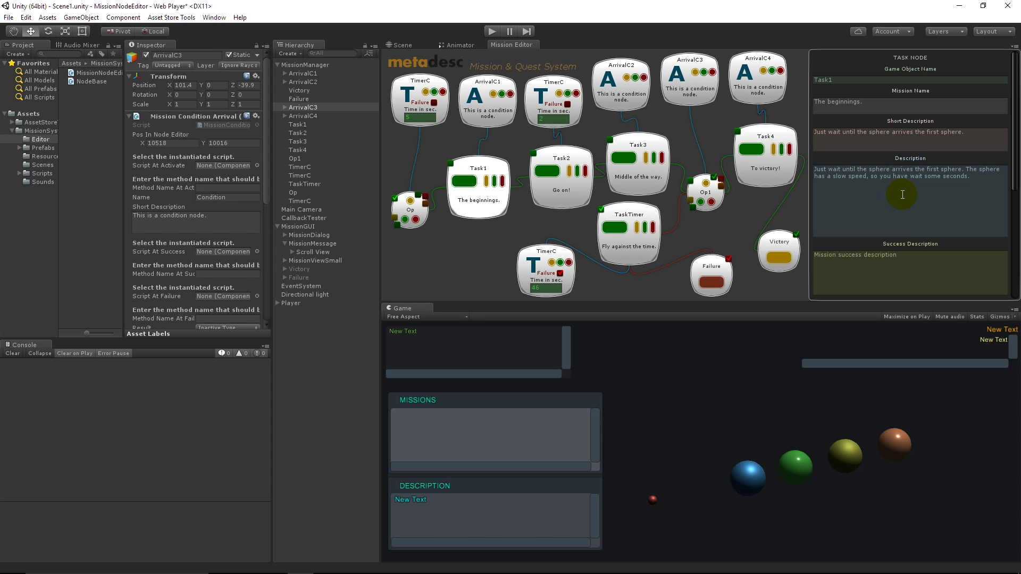
pyautogui.click(509, 123)
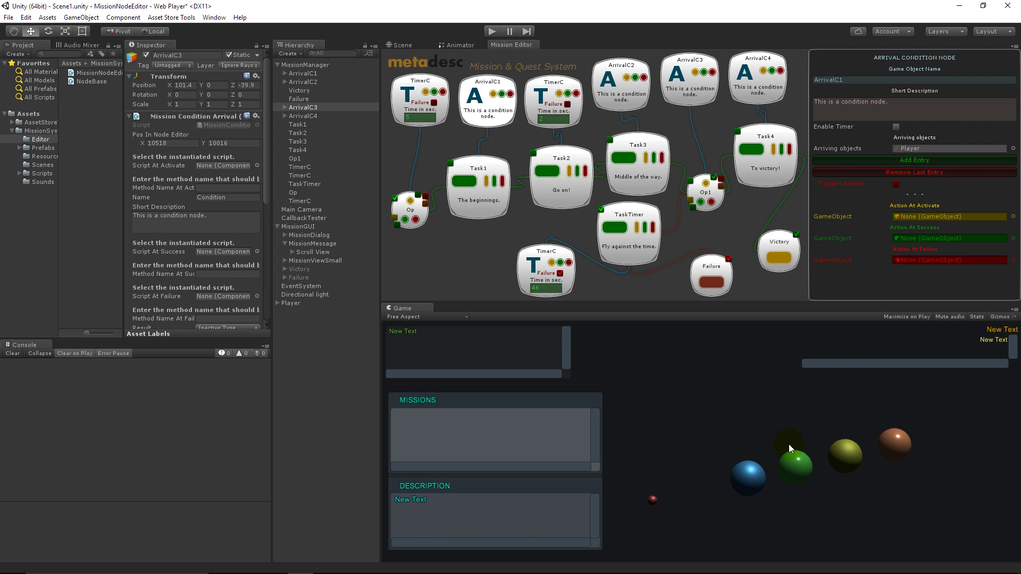
pyautogui.click(580, 190)
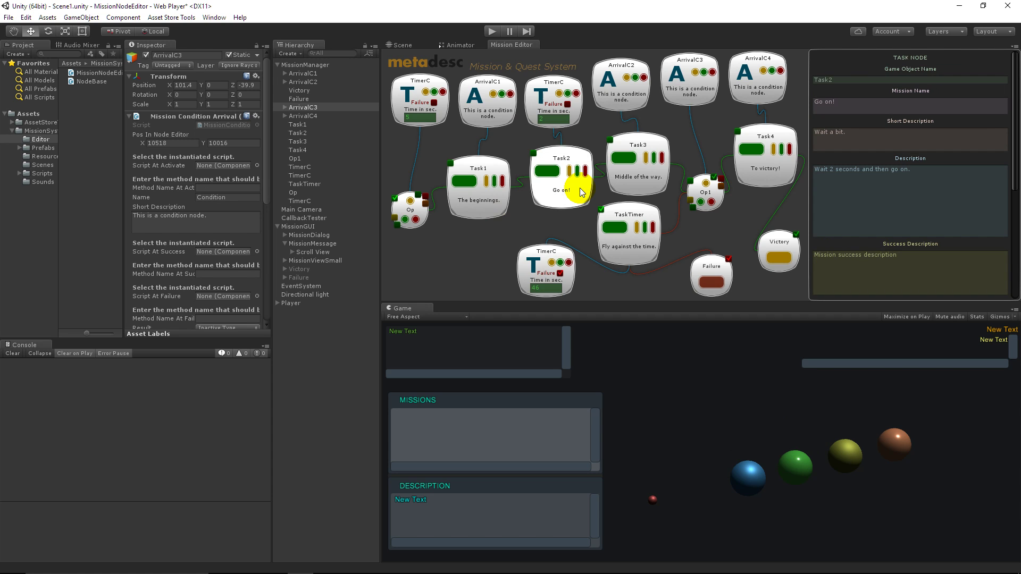
pyautogui.click(558, 119)
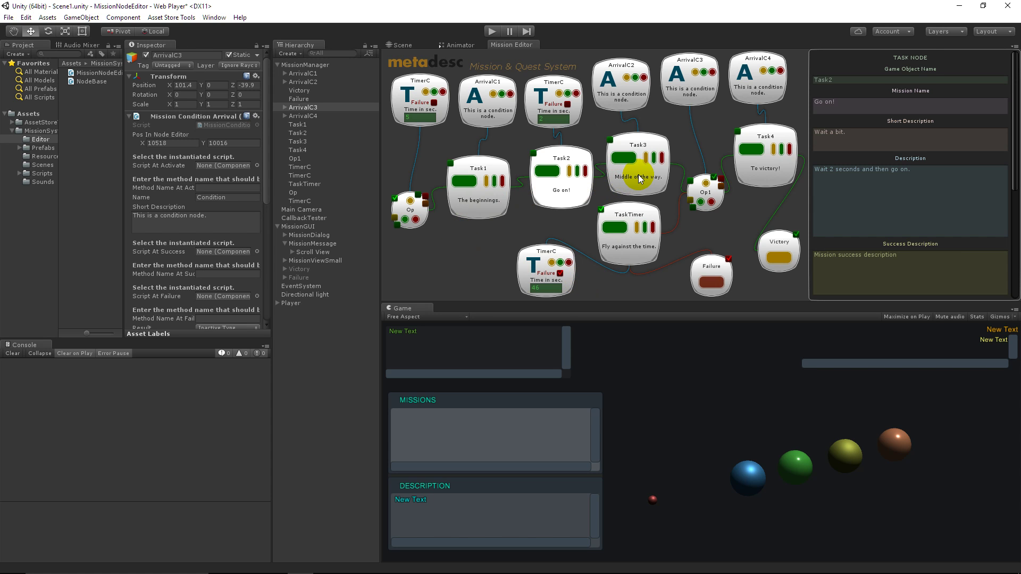
pyautogui.click(720, 201)
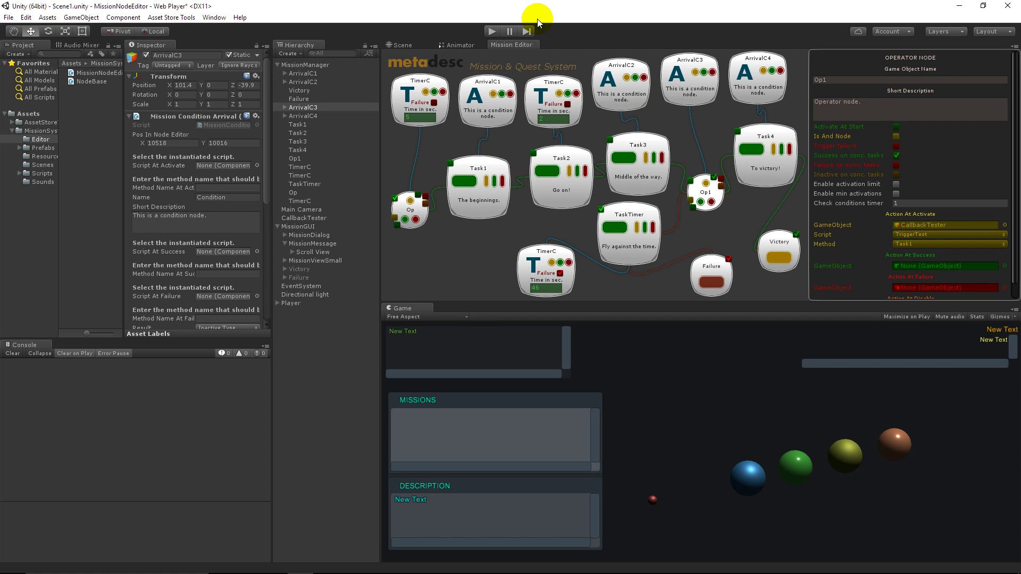
# Step: Run the scene, look through the missions list in the game view, and pause the playback
pyautogui.click(492, 31)
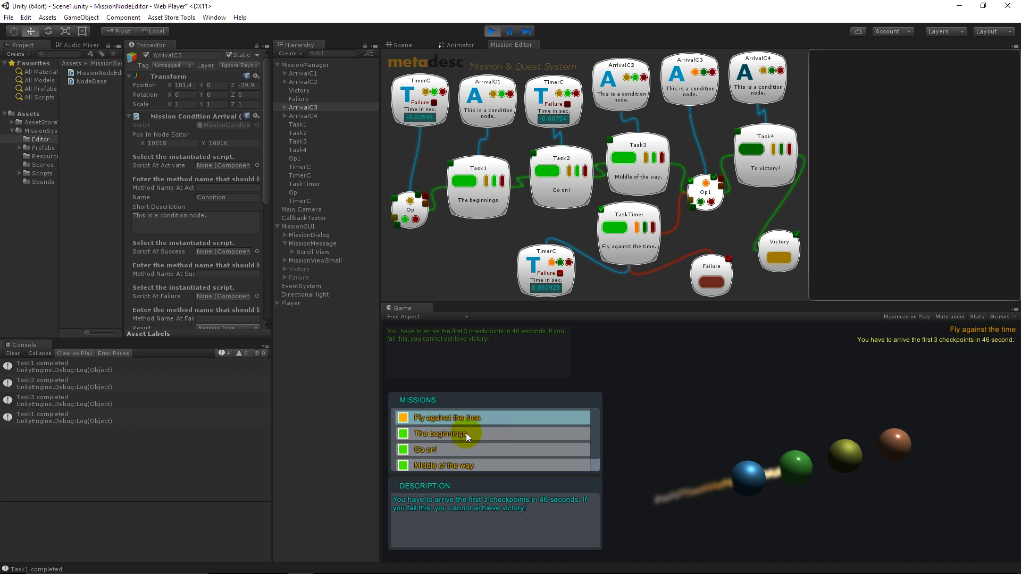
pyautogui.click(511, 32)
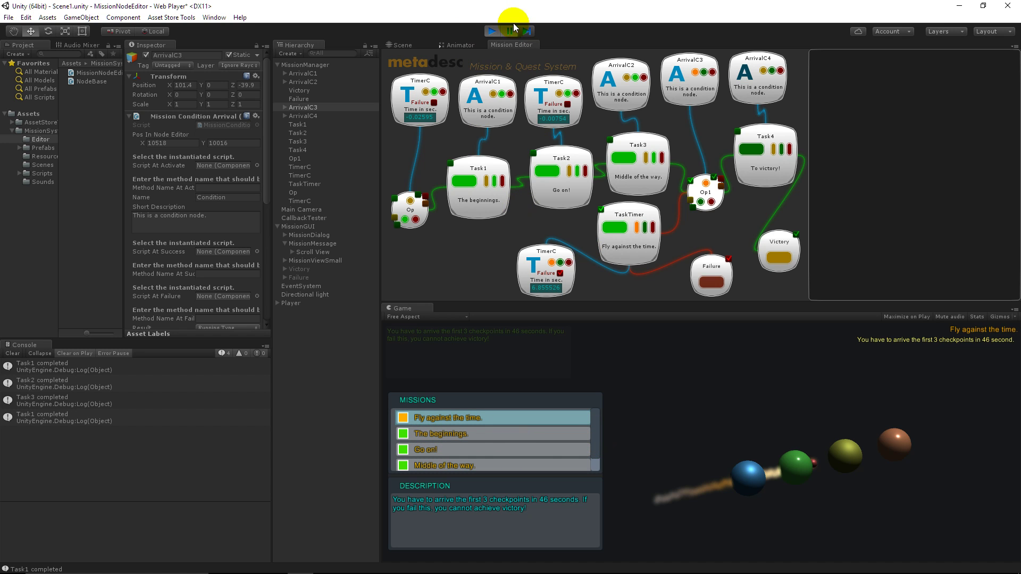
pyautogui.moveTo(595, 421); pyautogui.dragTo(597, 450)
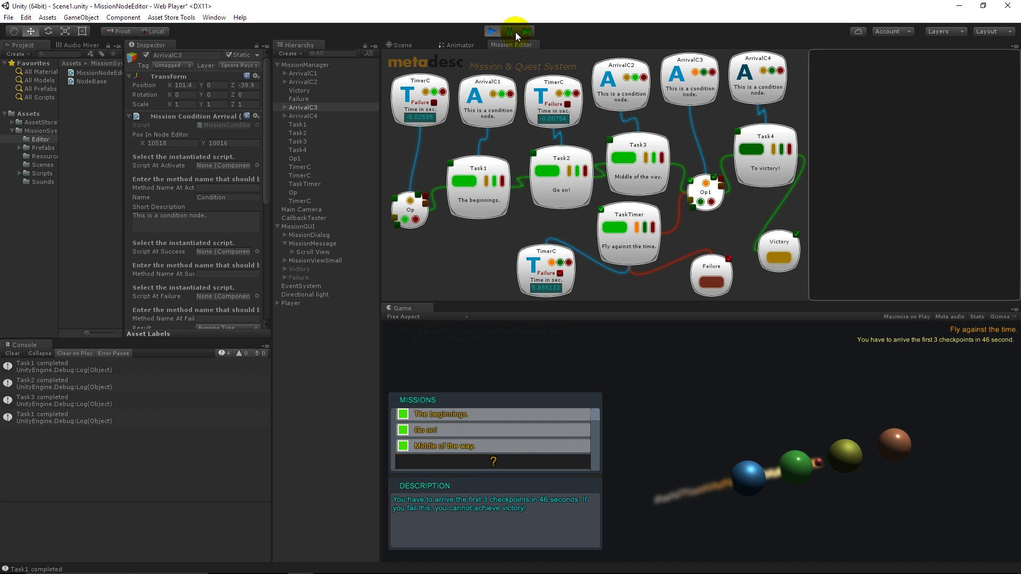
pyautogui.click(506, 35)
# Step: Inspect the MissionManager's current and mission tasks and the ArrivalC2 object, and resume the paused scene
pyautogui.click(299, 65)
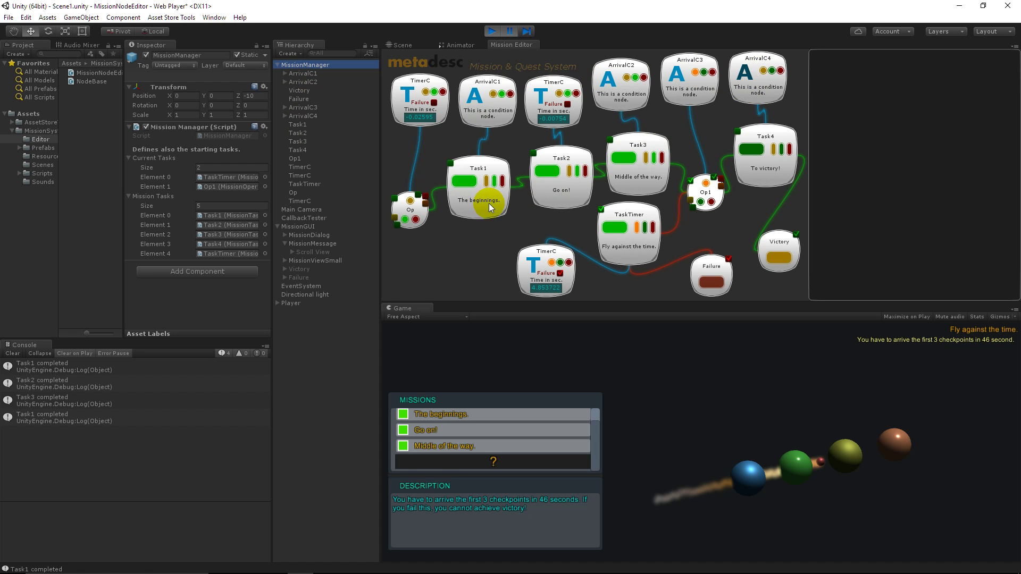
pyautogui.click(302, 83)
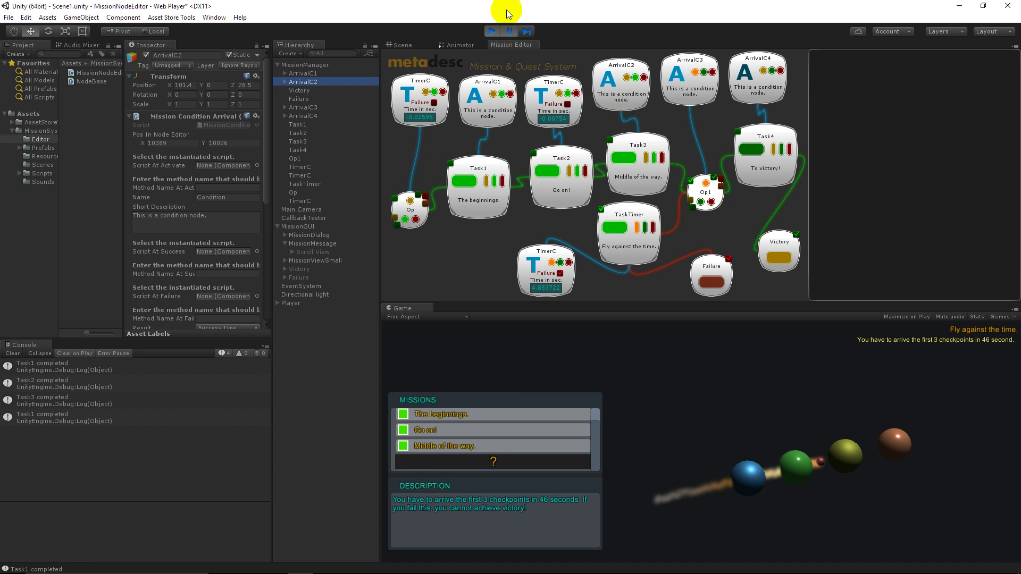
pyautogui.click(511, 34)
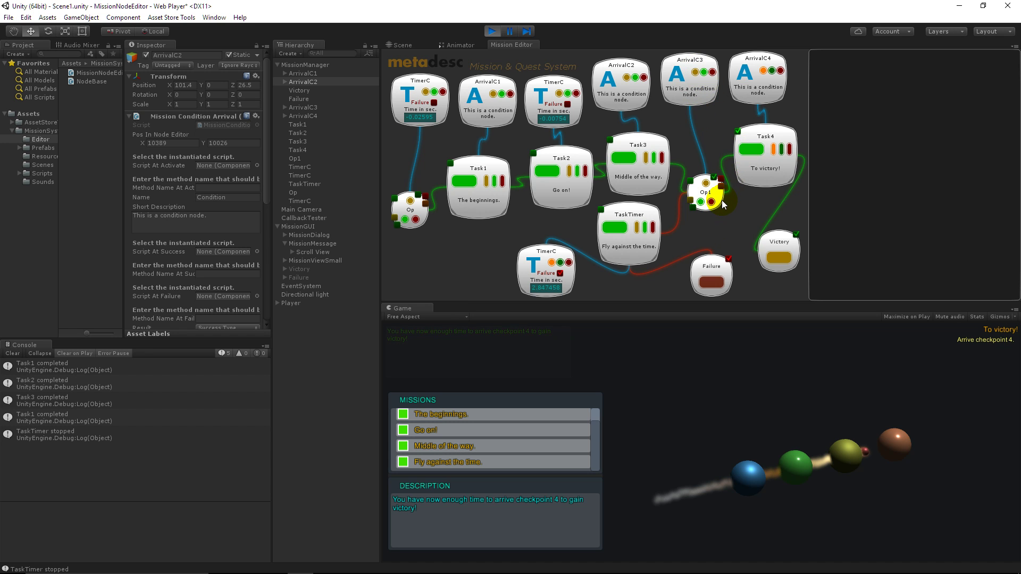
# Step: Review the settings of the Task4, Victory, Task3 and Op1 nodes in the running scene, and stop play mode
pyautogui.click(773, 180)
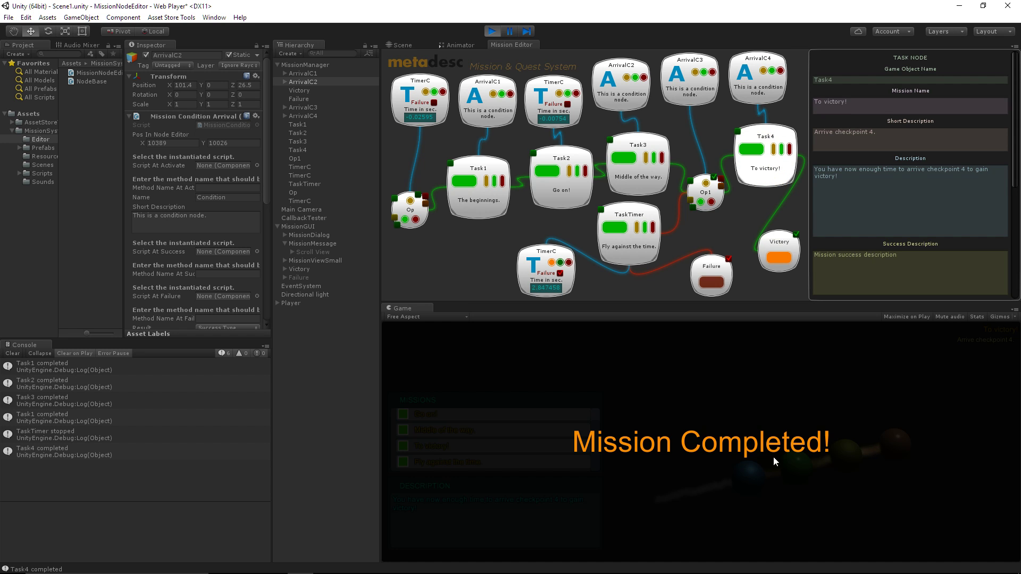
pyautogui.click(779, 238)
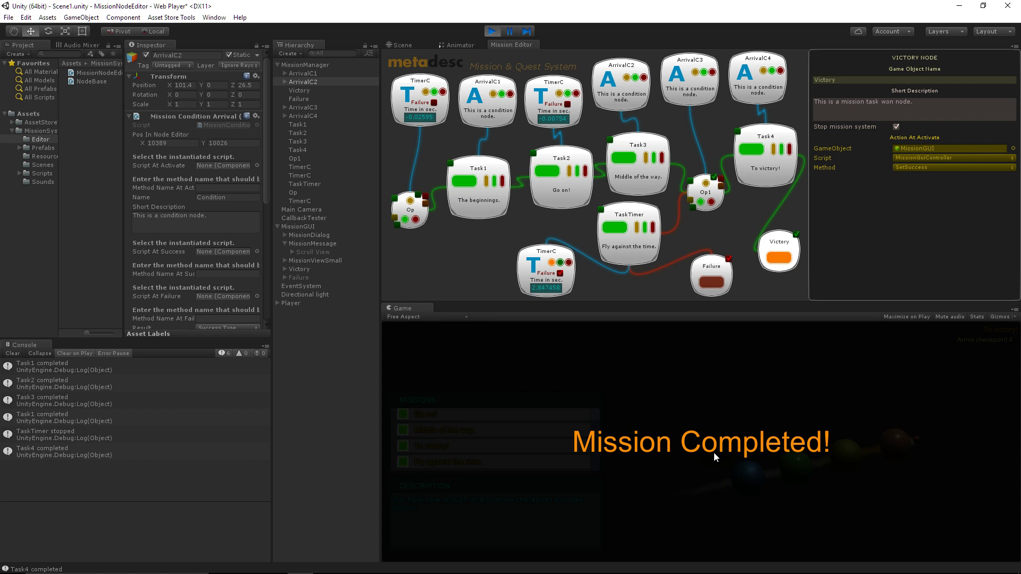
pyautogui.click(650, 171)
pyautogui.scroll(-5, 940, 230)
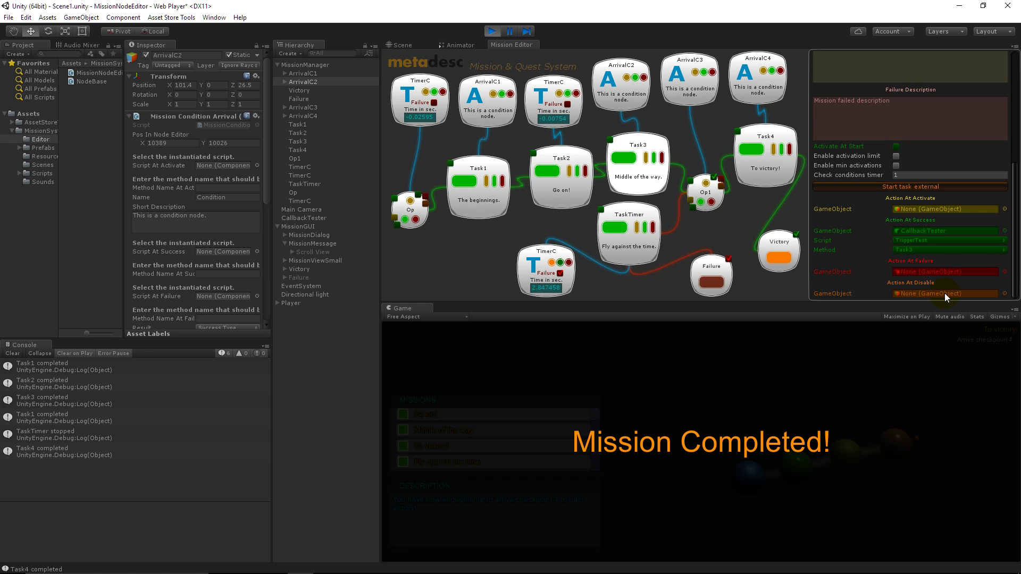
pyautogui.click(721, 201)
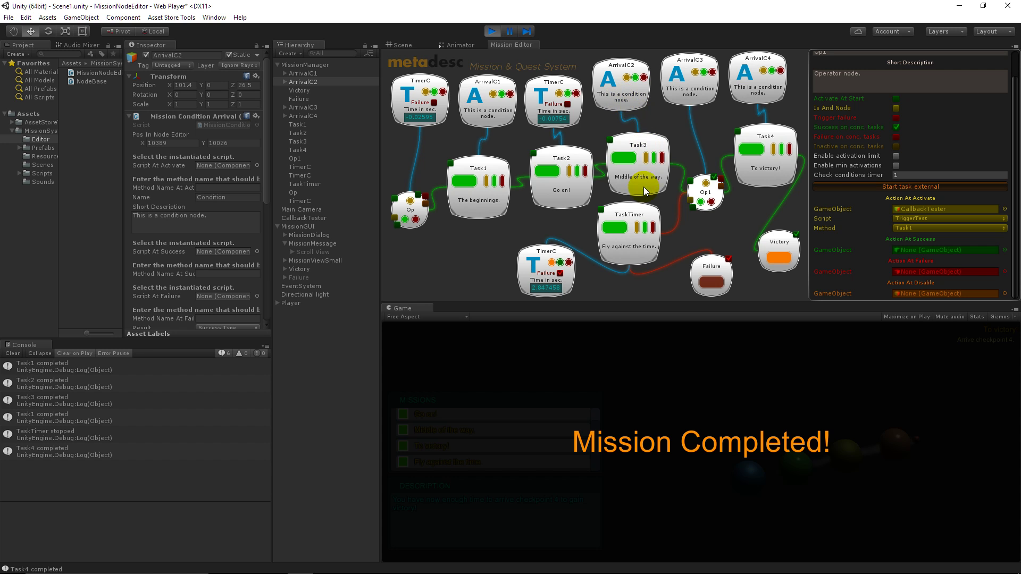
pyautogui.click(492, 30)
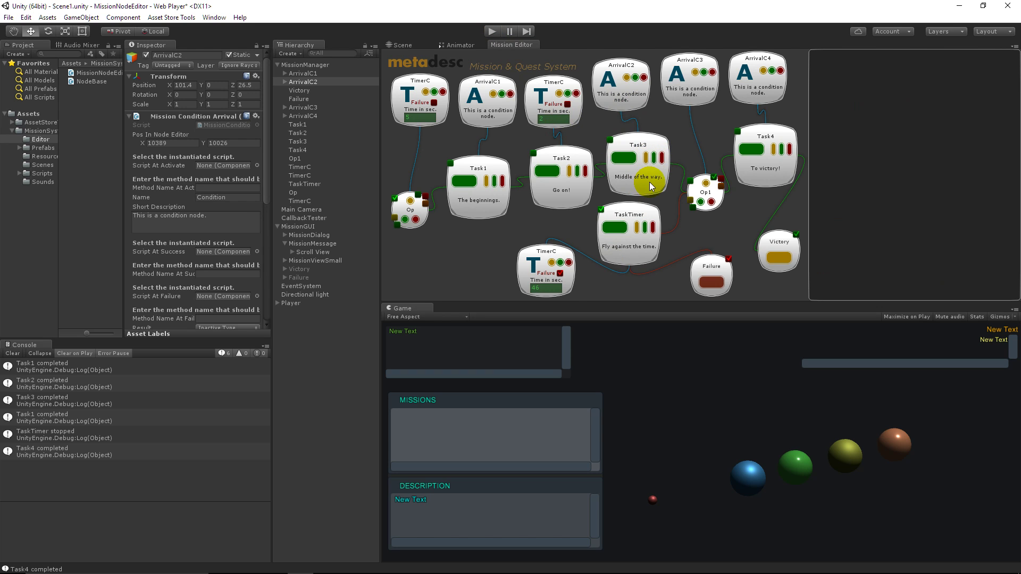
# Step: Add a timer, a user, an arrival, a defeat and a survive condition node in a row below the existing mission graph
pyautogui.moveTo(613, 272); pyautogui.dragTo(617, 157, button='middle')
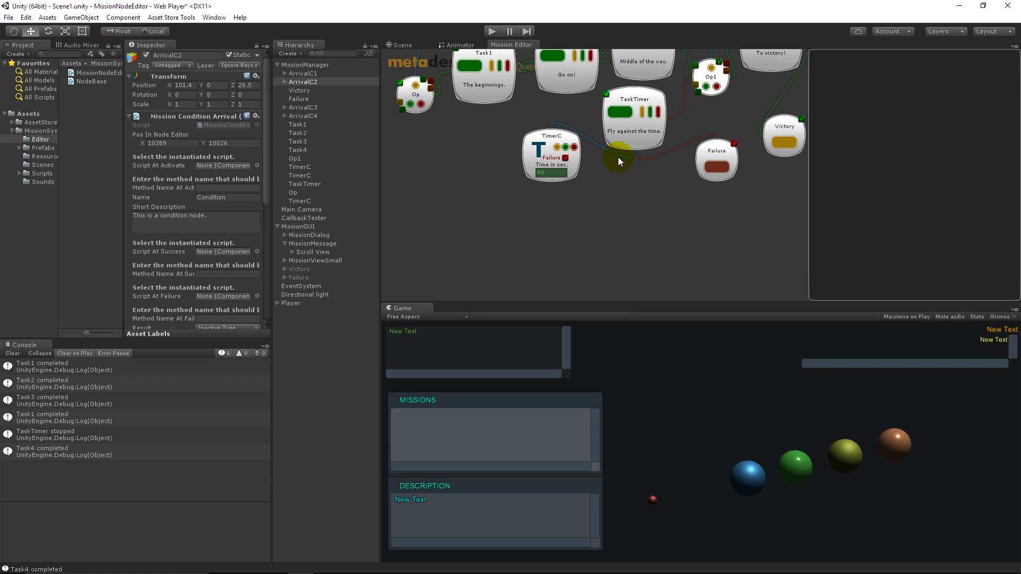
pyautogui.rightClick(412, 233)
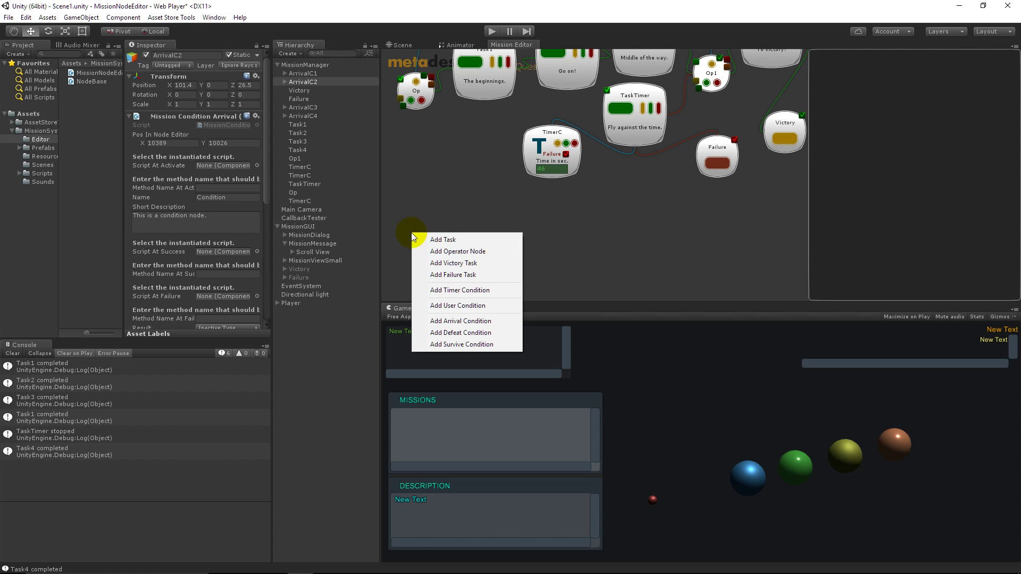
pyautogui.click(461, 290)
pyautogui.rightClick(481, 232)
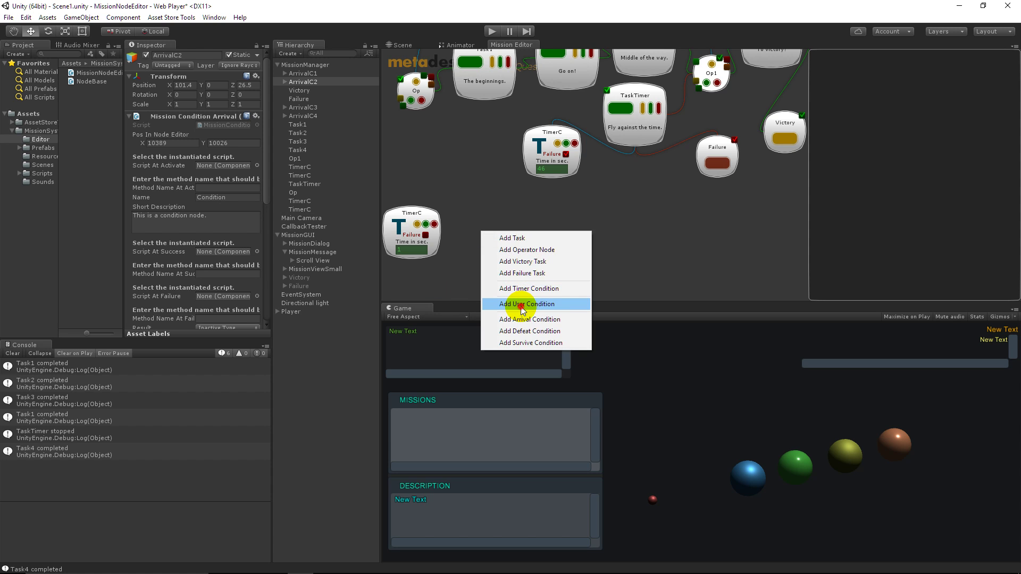
pyautogui.click(522, 304)
pyautogui.rightClick(570, 234)
pyautogui.click(600, 325)
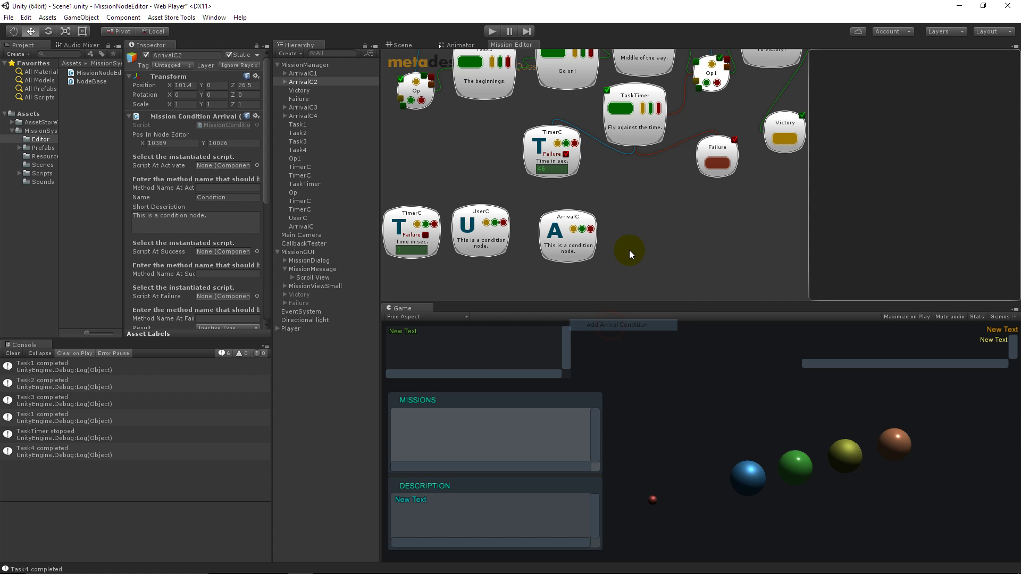
pyautogui.rightClick(630, 234)
pyautogui.click(671, 333)
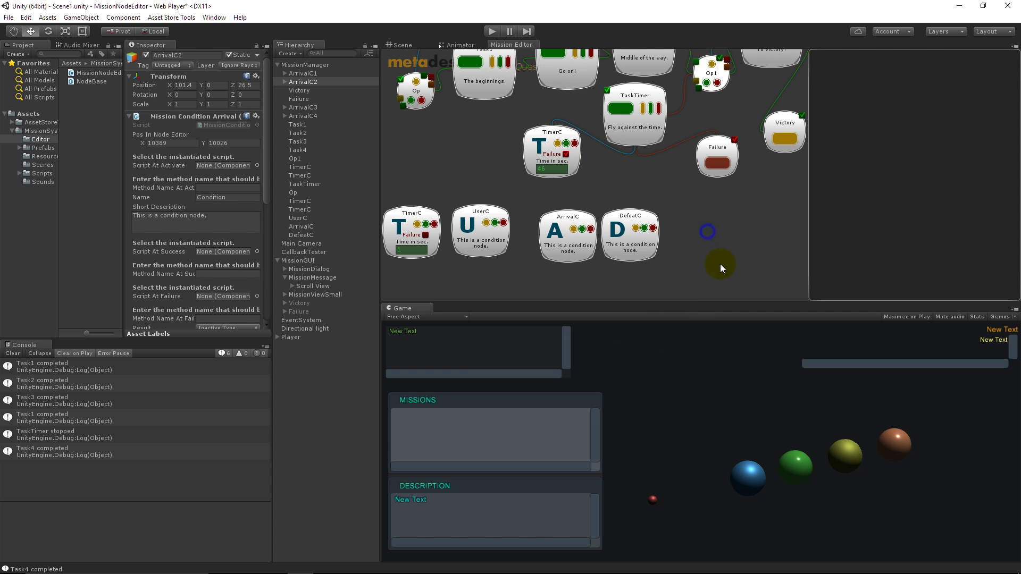
pyautogui.rightClick(708, 231)
pyautogui.click(727, 344)
# Step: Arrange the new SurviveC, DefeatC, ArrivalC and UserC nodes into an evenly spaced row beside the new TimerC node
pyautogui.click(712, 246)
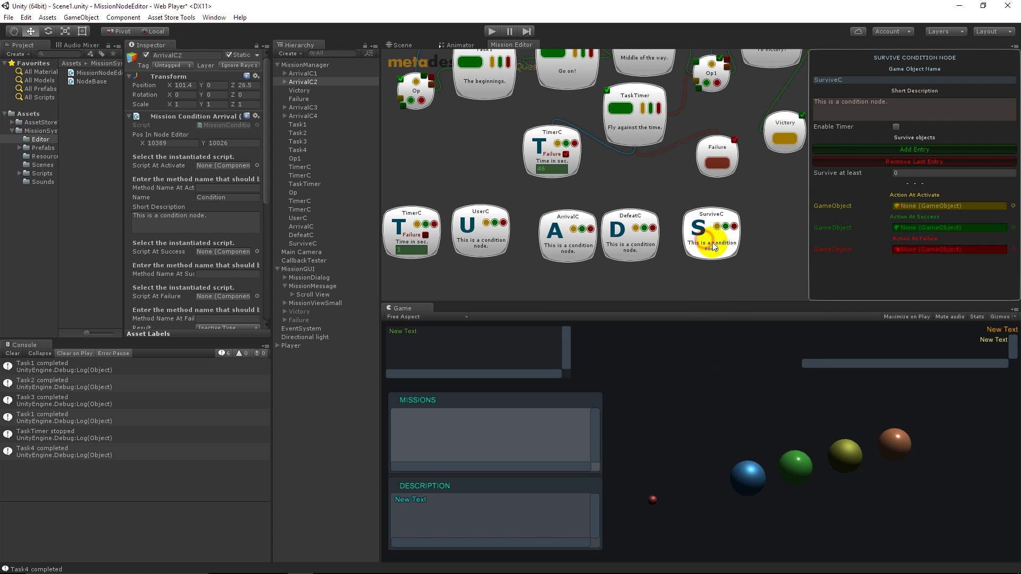
pyautogui.moveTo(712, 243); pyautogui.dragTo(717, 244)
pyautogui.moveTo(642, 243); pyautogui.dragTo(652, 244)
pyautogui.click(572, 250)
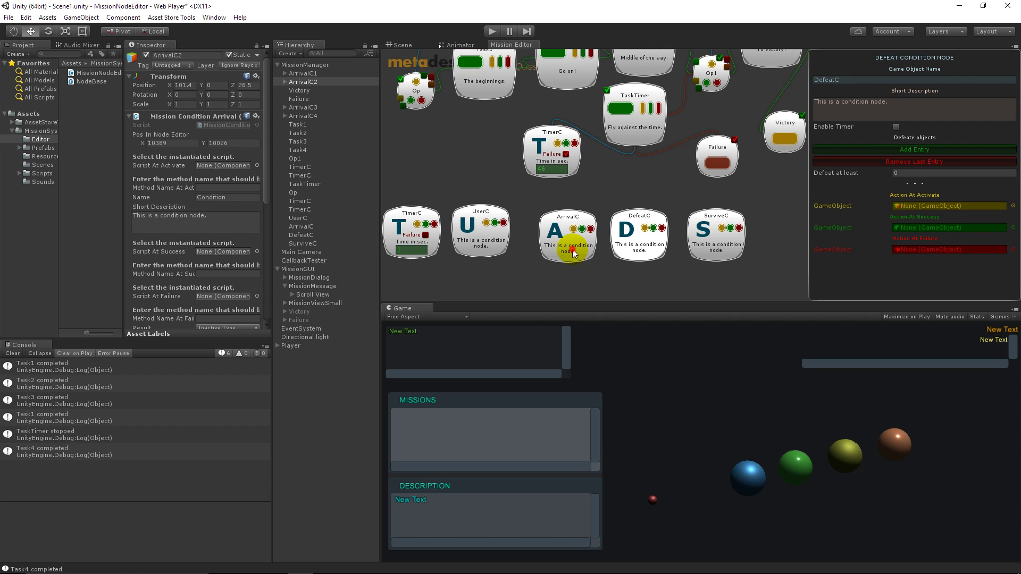
pyautogui.moveTo(573, 254); pyautogui.dragTo(563, 250)
pyautogui.moveTo(492, 251); pyautogui.dragTo(497, 255)
pyautogui.moveTo(564, 250)
pyautogui.mouseDown()
pyautogui.moveTo(575, 254)
pyautogui.moveTo(574, 246)
pyautogui.mouseUp()
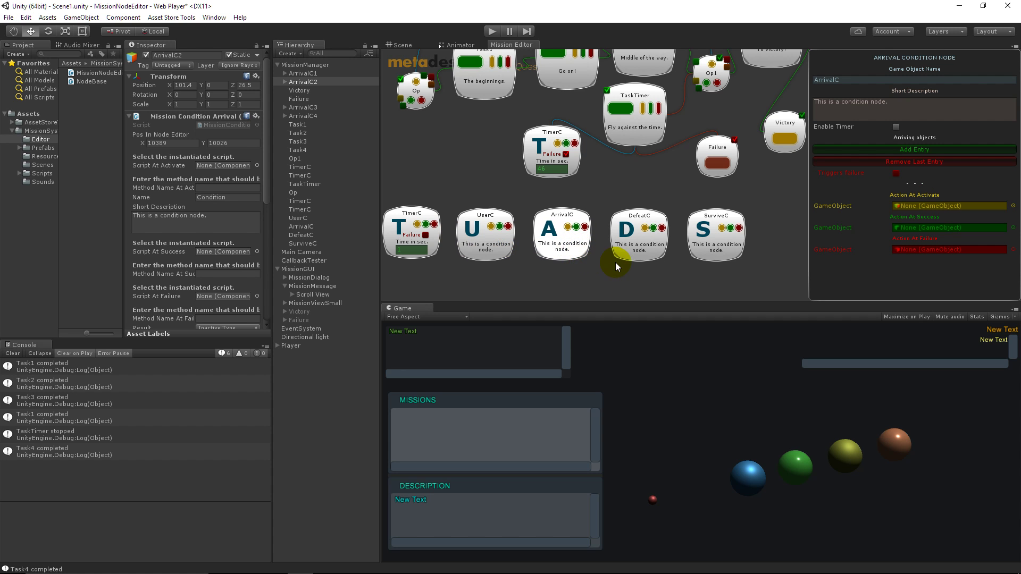
# Step: Review the new TimerC node's settings, and enable the counter and the timer on the UserC node
pyautogui.click(435, 242)
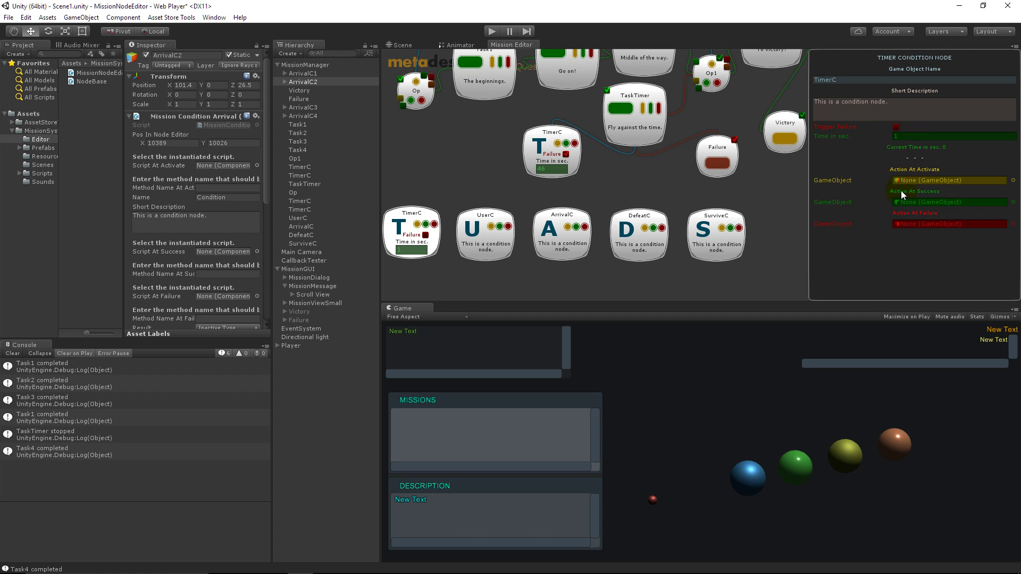
pyautogui.click(514, 243)
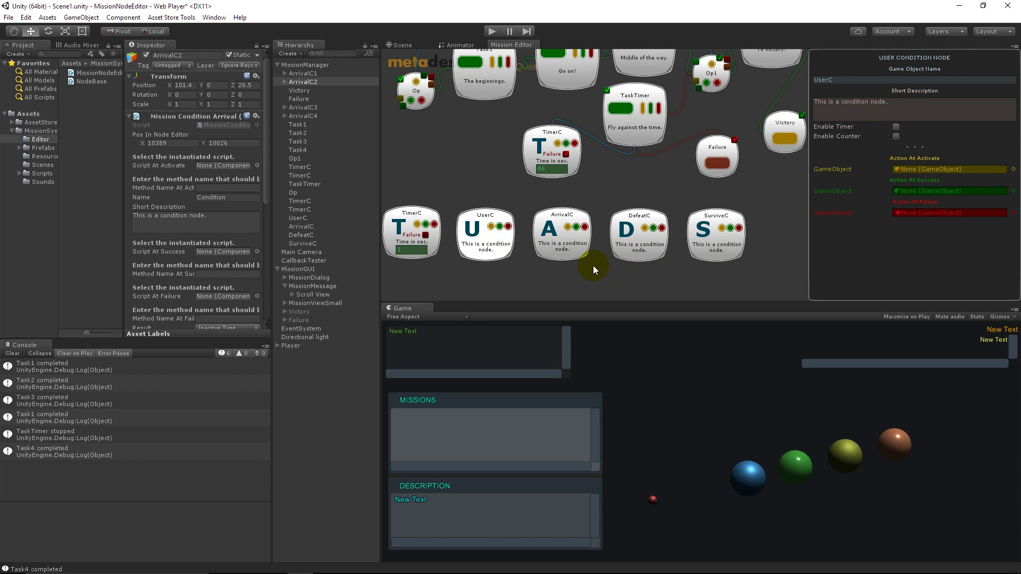
pyautogui.moveTo(493, 249); pyautogui.dragTo(493, 247)
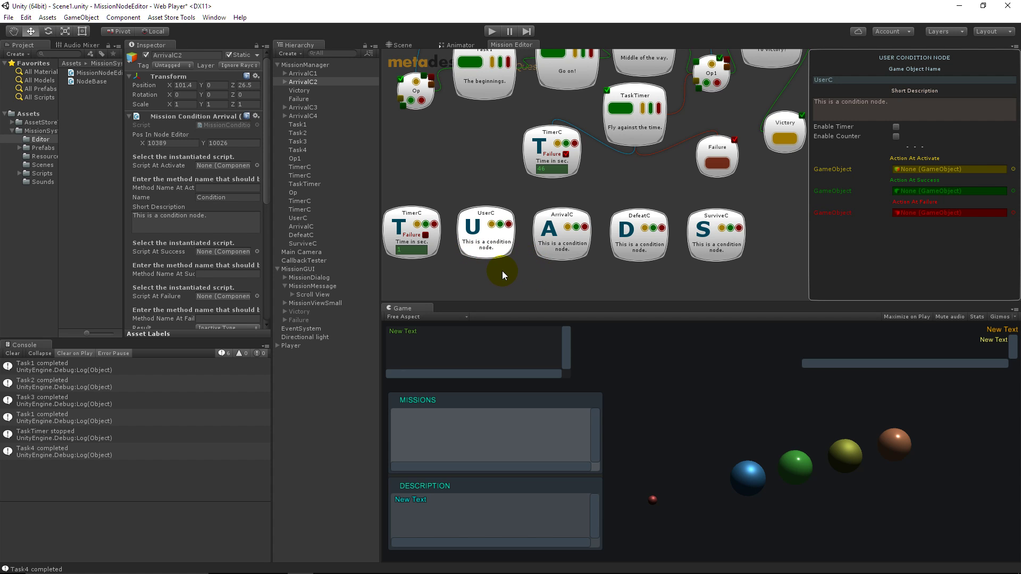
pyautogui.click(896, 136)
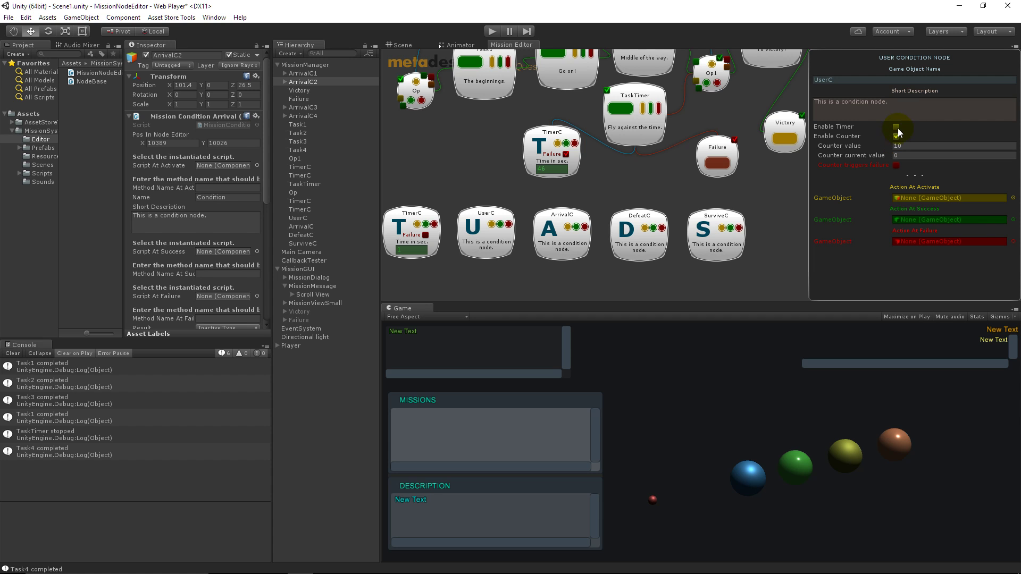
pyautogui.click(896, 127)
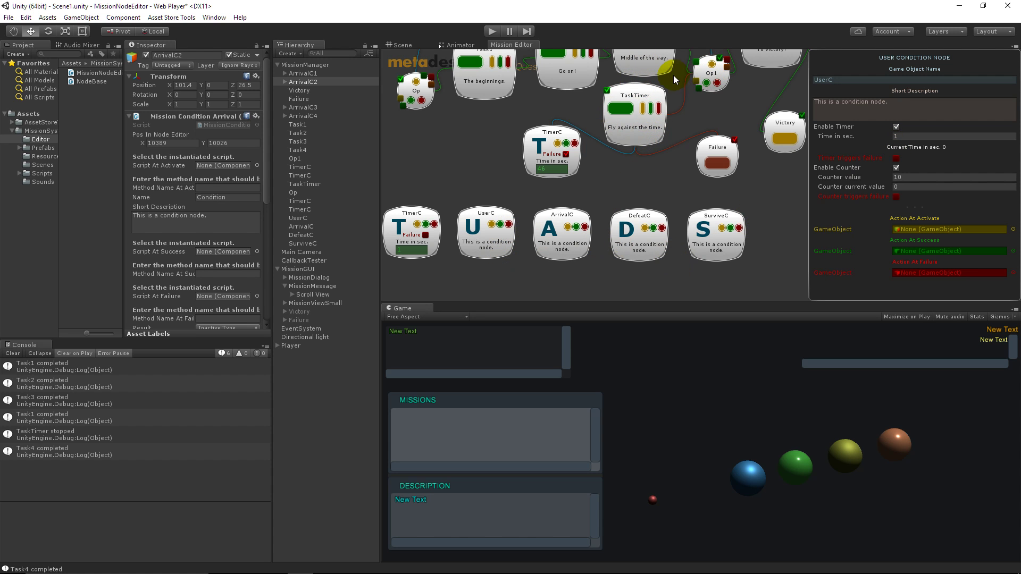
# Step: Compare the new ArrivalC node's settings with those of ArrivalC2, including its timer and arriving object
pyautogui.click(575, 254)
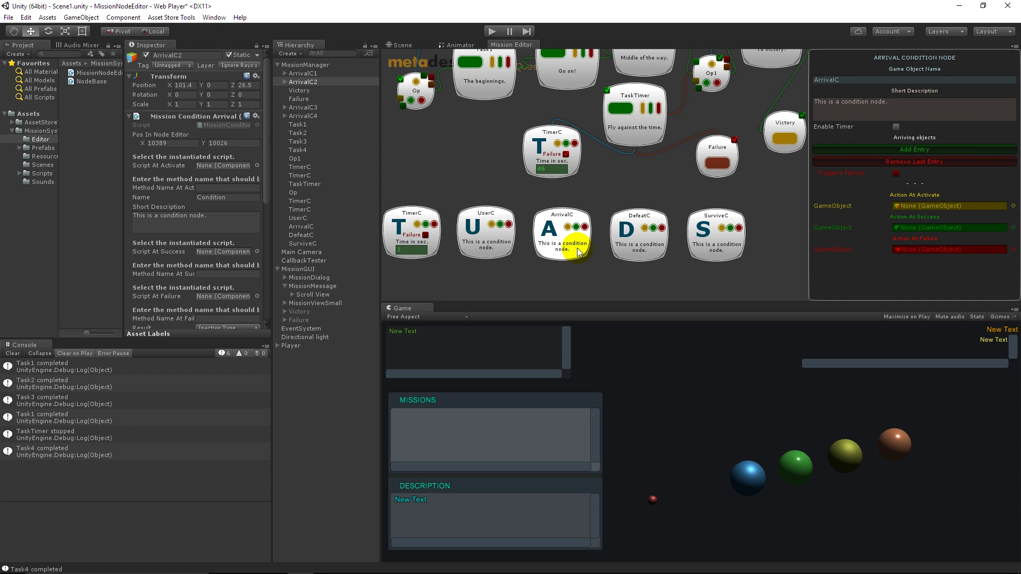
pyautogui.moveTo(660, 165); pyautogui.dragTo(662, 247, button='middle')
pyautogui.click(649, 81)
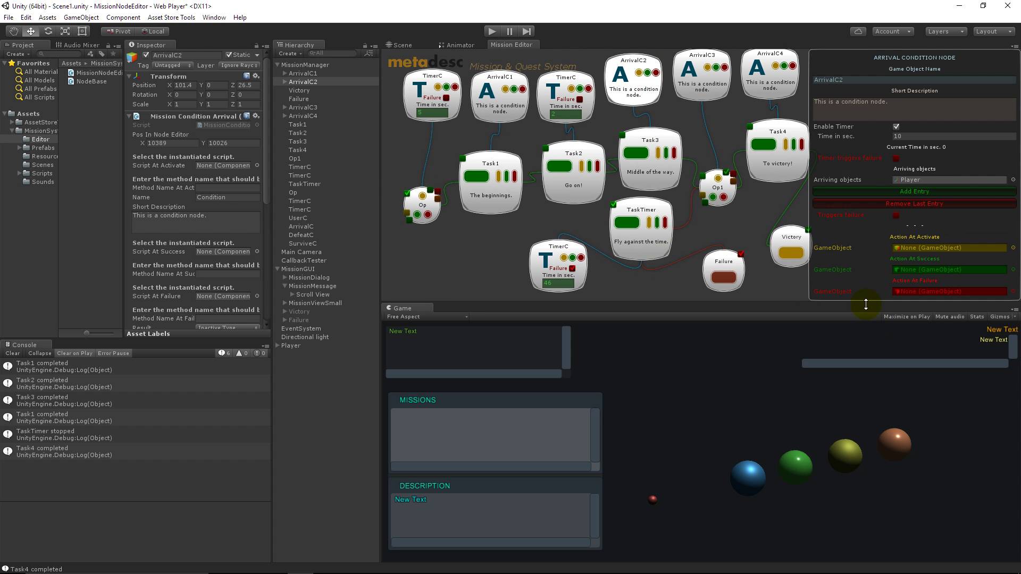
pyautogui.click(910, 178)
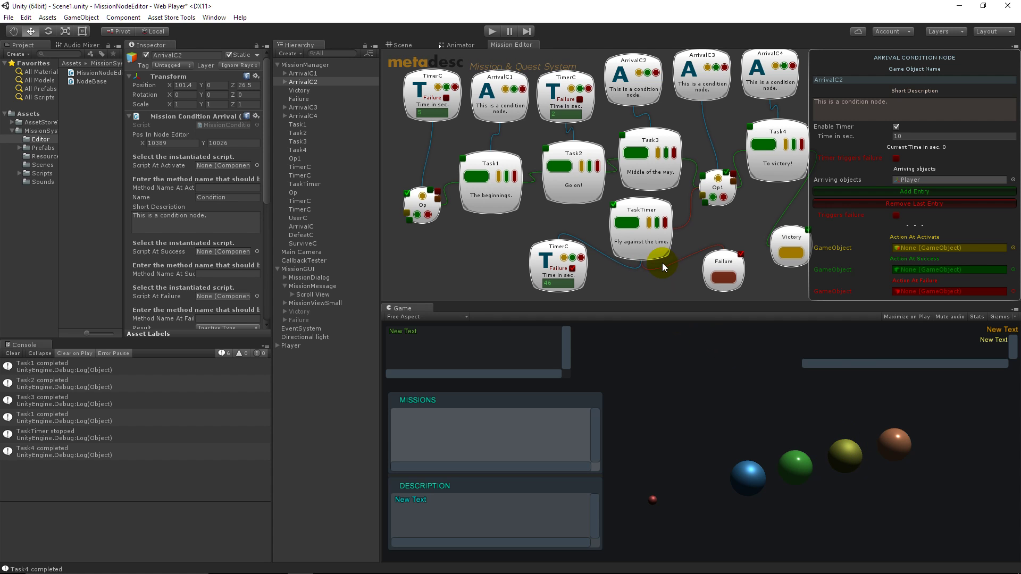
pyautogui.moveTo(662, 263); pyautogui.dragTo(669, 139)
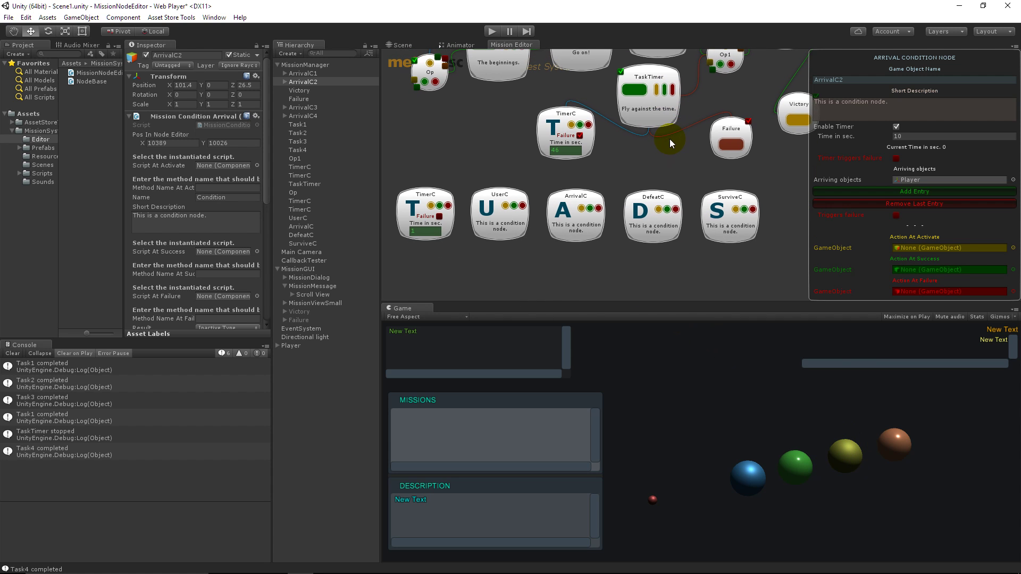
# Step: Review the settings of the new DefeatC and SurviveC nodes, and look over the existing mission graph
pyautogui.click(660, 232)
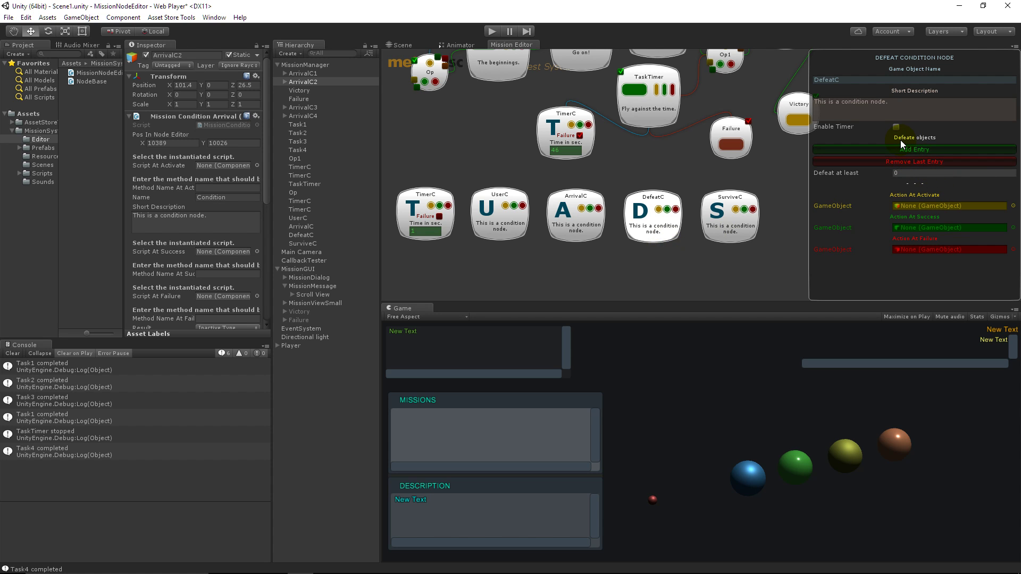
pyautogui.click(725, 224)
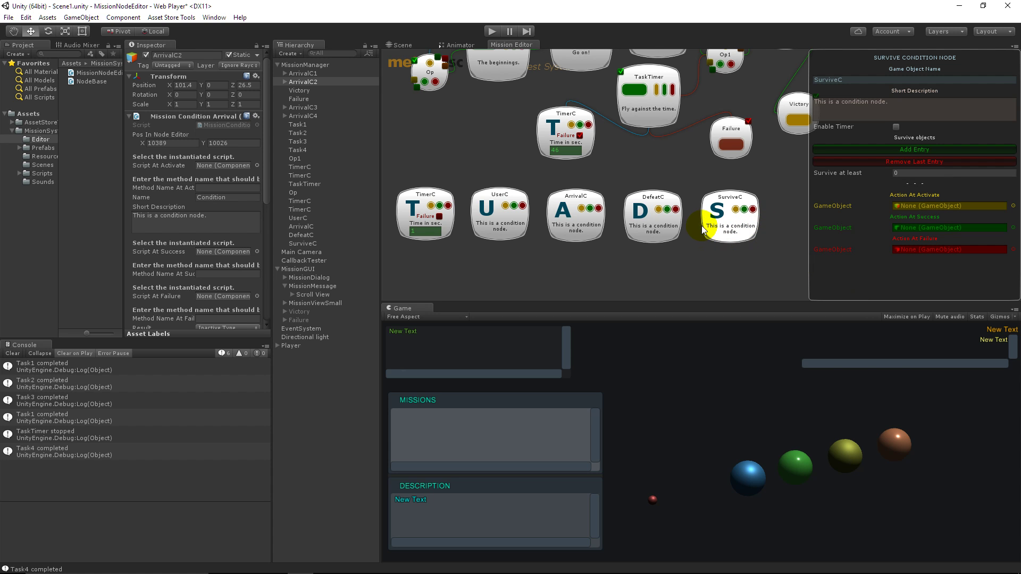
pyautogui.moveTo(677, 215); pyautogui.dragTo(669, 250, button='middle')
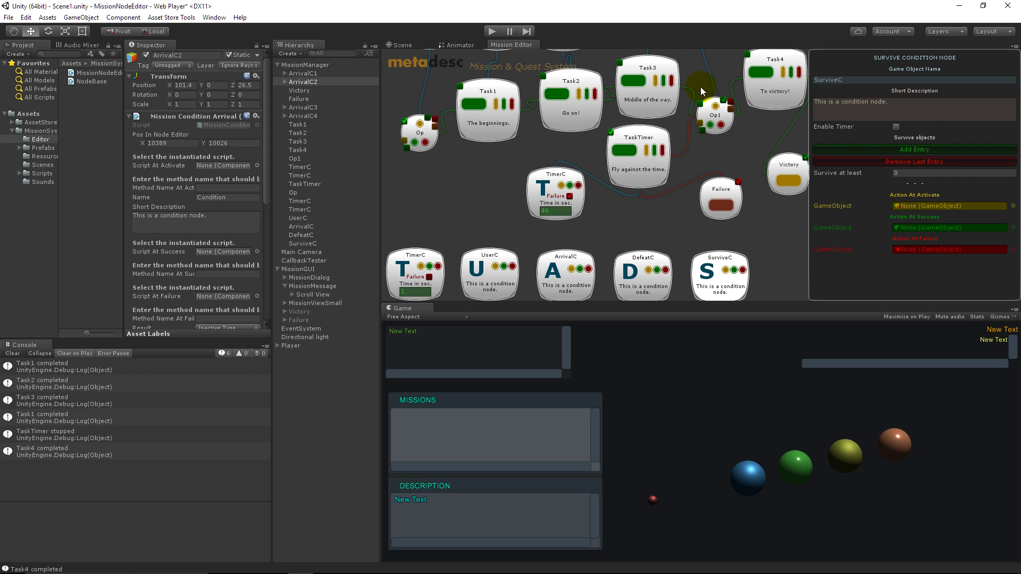
pyautogui.moveTo(706, 107); pyautogui.dragTo(722, 258, button='middle')
pyautogui.moveTo(735, 205); pyautogui.dragTo(715, 135, button='middle')
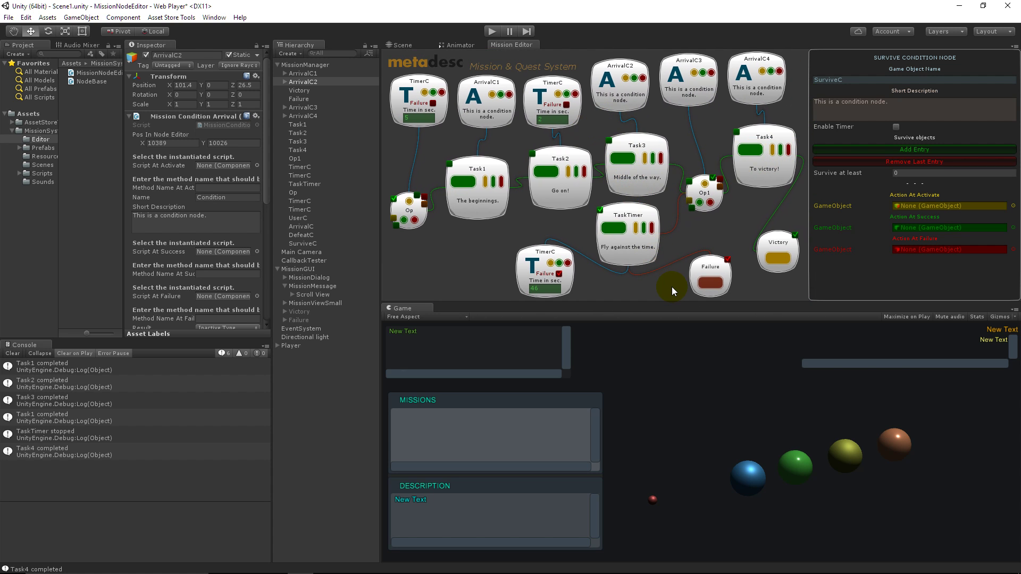
pyautogui.moveTo(673, 288); pyautogui.dragTo(685, 196, button='middle')
# Step: Shift the new SurviveC, DefeatC and ArrivalC nodes away from UserC, leaving a gap in the row
pyautogui.moveTo(733, 279); pyautogui.dragTo(730, 278)
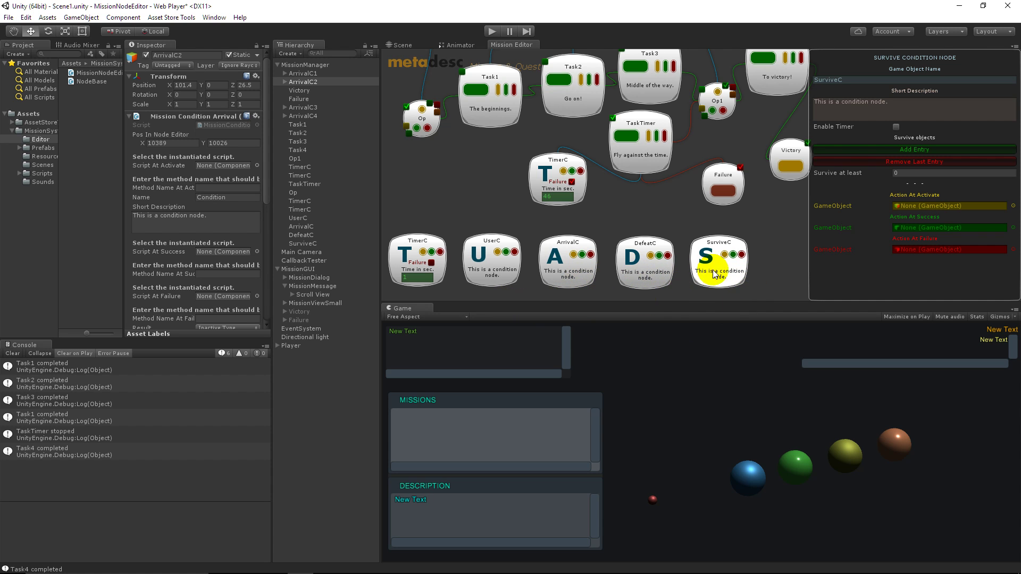
pyautogui.moveTo(713, 269); pyautogui.dragTo(742, 269)
pyautogui.moveTo(653, 273); pyautogui.dragTo(709, 276)
pyautogui.moveTo(579, 267); pyautogui.dragTo(616, 267)
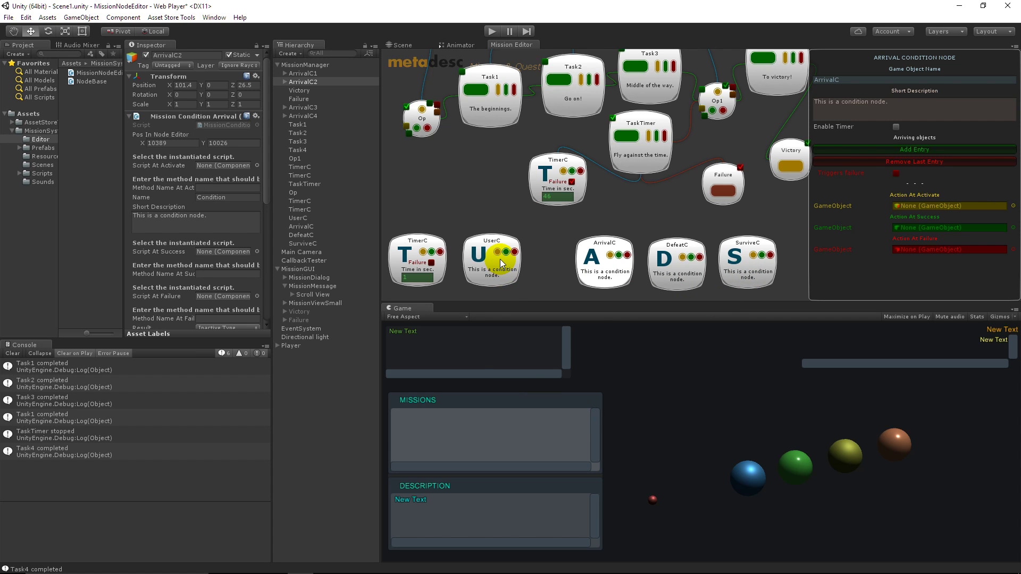
pyautogui.moveTo(505, 260)
pyautogui.mouseDown()
pyautogui.moveTo(519, 262)
pyautogui.moveTo(505, 267)
pyautogui.moveTo(513, 273)
pyautogui.mouseUp()
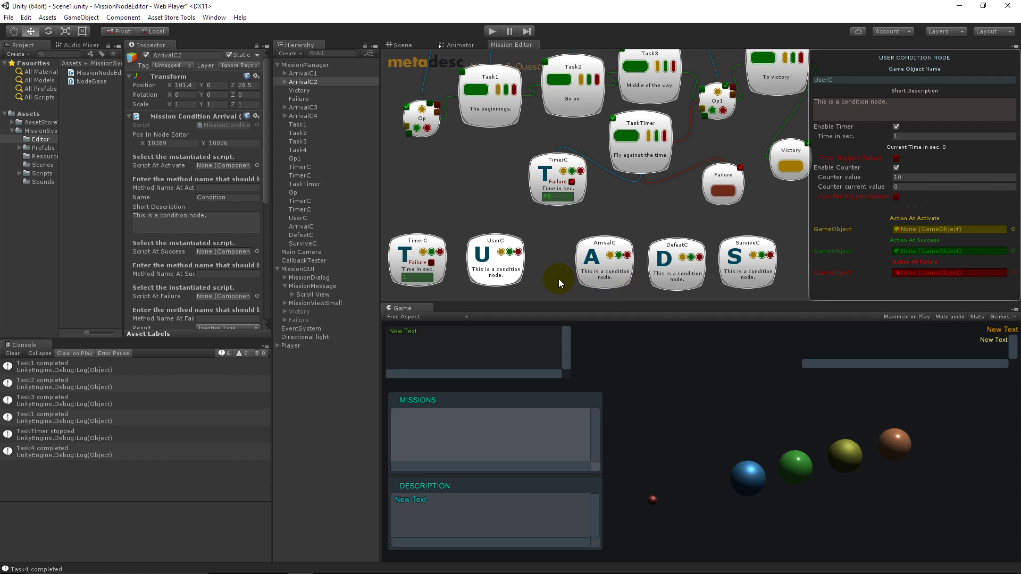
# Step: Delete the five new condition nodes TimerC, UserC, ArrivalC, DefeatC and SurviveC below the mission graph
pyautogui.scroll(-3, 556, 260)
pyautogui.click(607, 239)
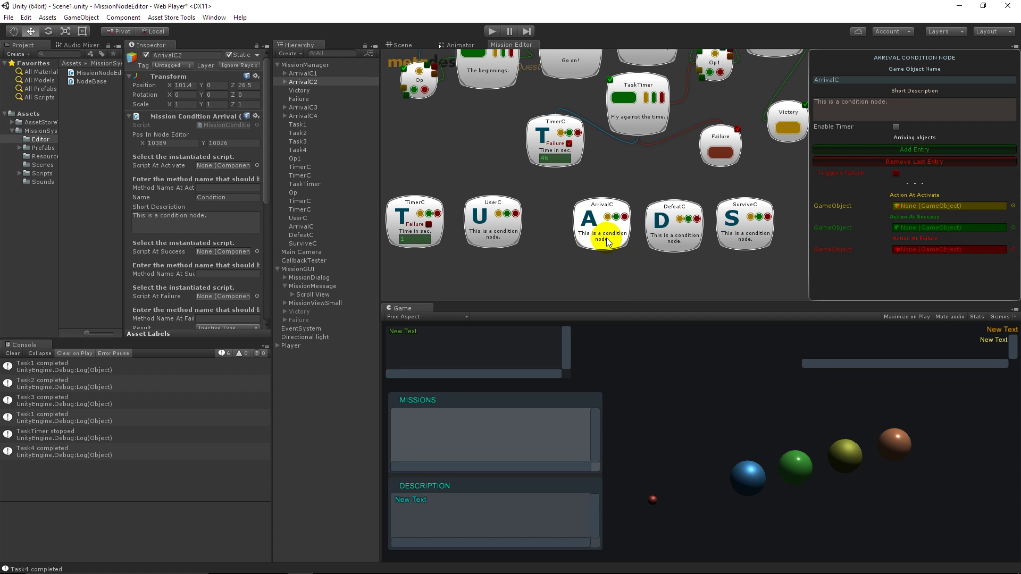
pyautogui.press('Delete')
pyautogui.press('Delete')
pyautogui.press('Delete')
pyautogui.press('Delete')
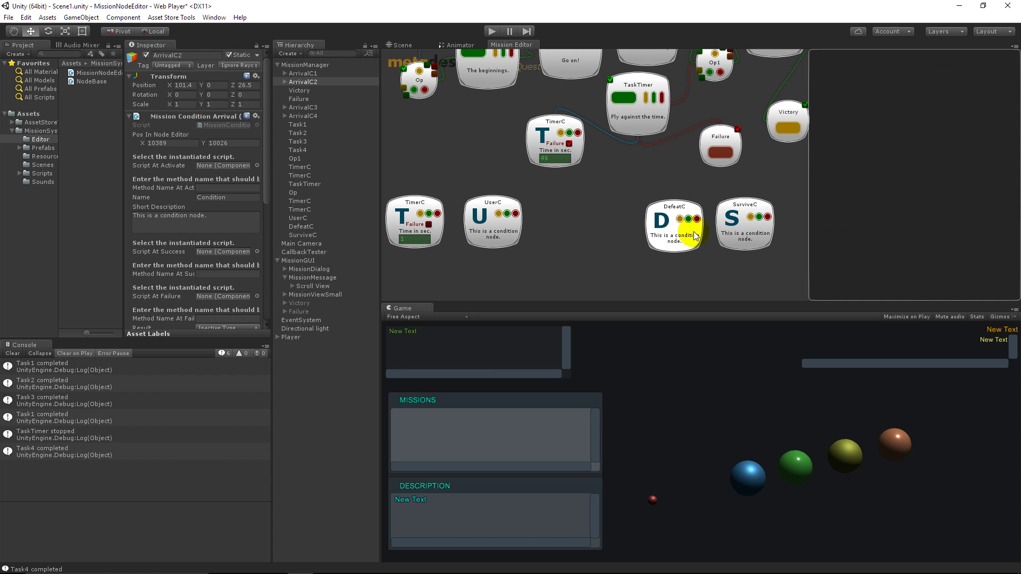
pyautogui.press('Delete')
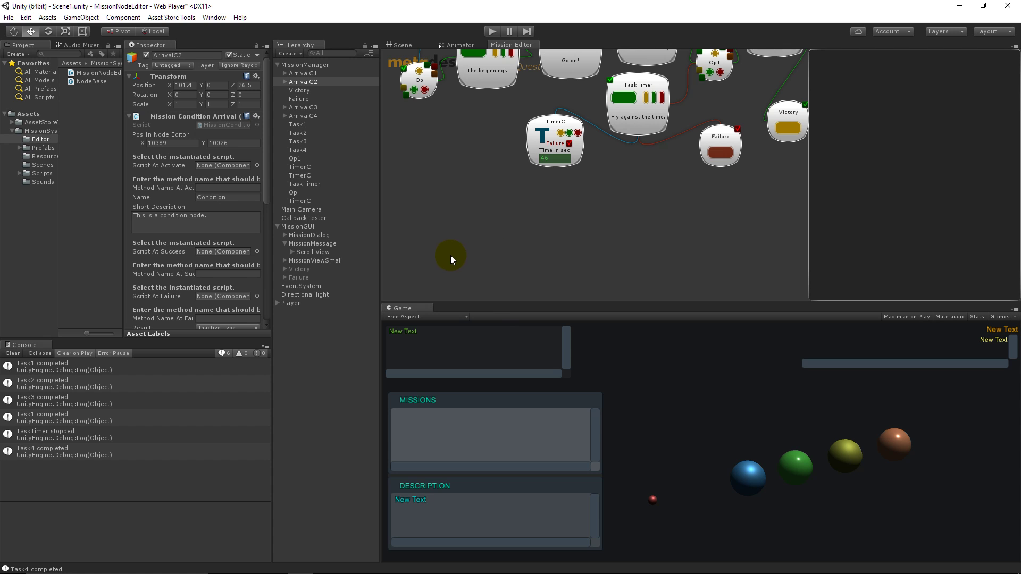
# Step: Add four operator nodes in the empty area below the mission graph
pyautogui.moveTo(595, 213); pyautogui.dragTo(596, 326)
pyautogui.moveTo(585, 212); pyautogui.dragTo(576, 85)
pyautogui.moveTo(556, 240)
pyautogui.mouseDown()
pyautogui.moveTo(558, 223)
pyautogui.moveTo(558, 272)
pyautogui.moveTo(557, 231)
pyautogui.mouseUp()
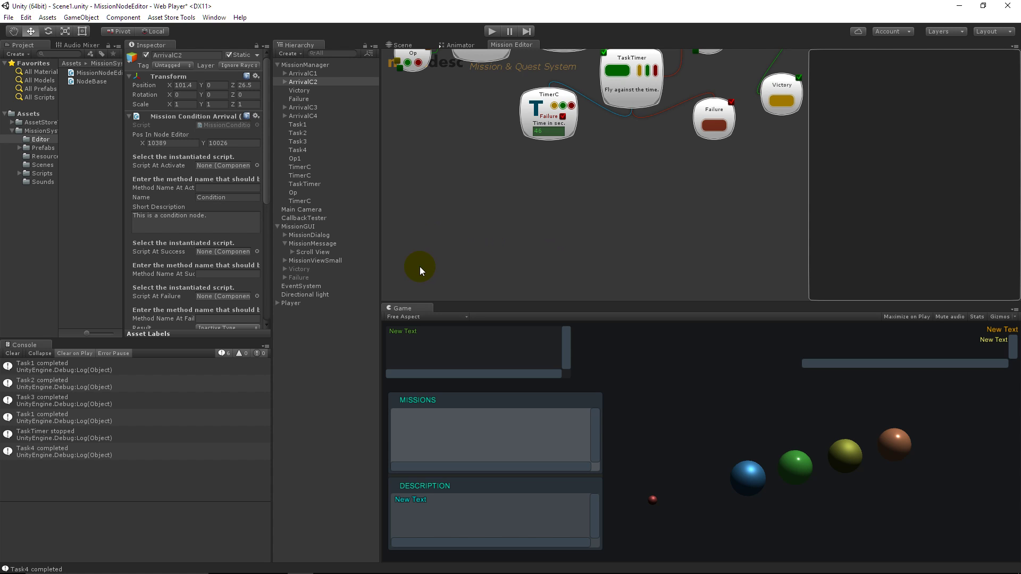
pyautogui.click(484, 272)
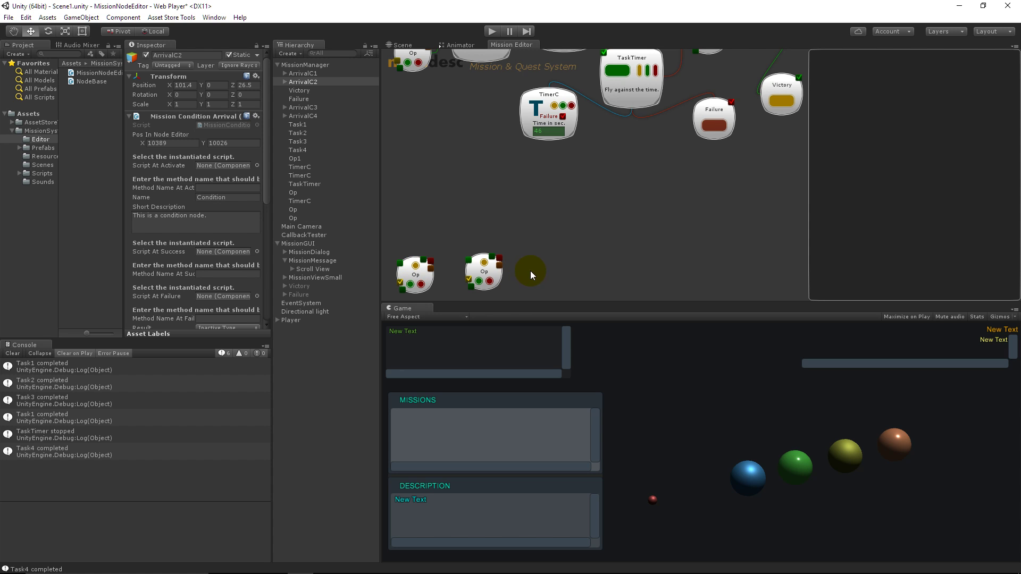
pyautogui.click(553, 270)
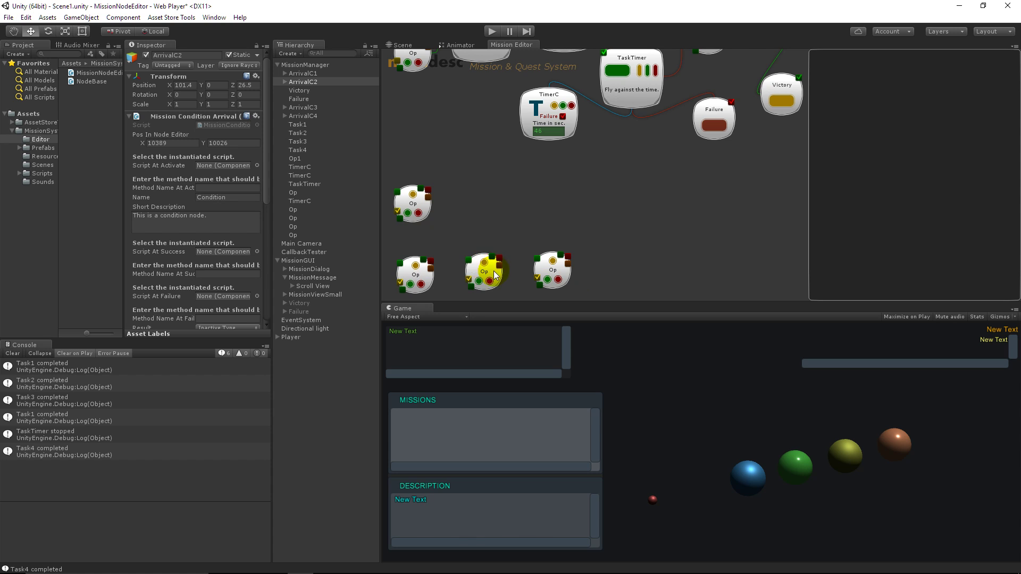
# Step: Arrange the four operator nodes and link two of them into a middle one, which leads to the fourth
pyautogui.moveTo(484, 270); pyautogui.dragTo(495, 238)
pyautogui.moveTo(568, 273); pyautogui.dragTo(594, 233)
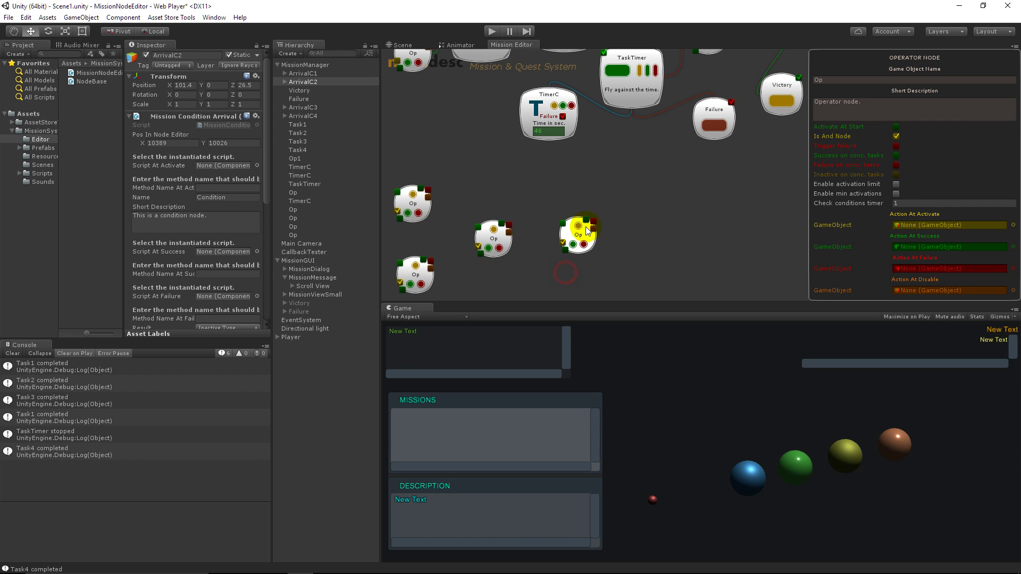
pyautogui.moveTo(427, 215); pyautogui.dragTo(488, 233)
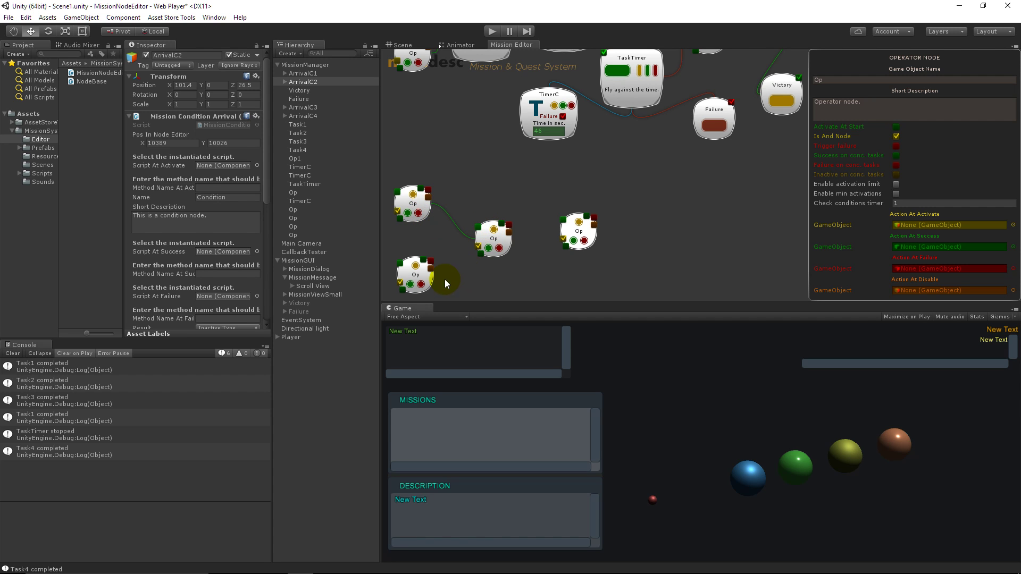
pyautogui.moveTo(441, 272); pyautogui.dragTo(497, 242)
pyautogui.moveTo(506, 247); pyautogui.dragTo(594, 242)
pyautogui.click(600, 242)
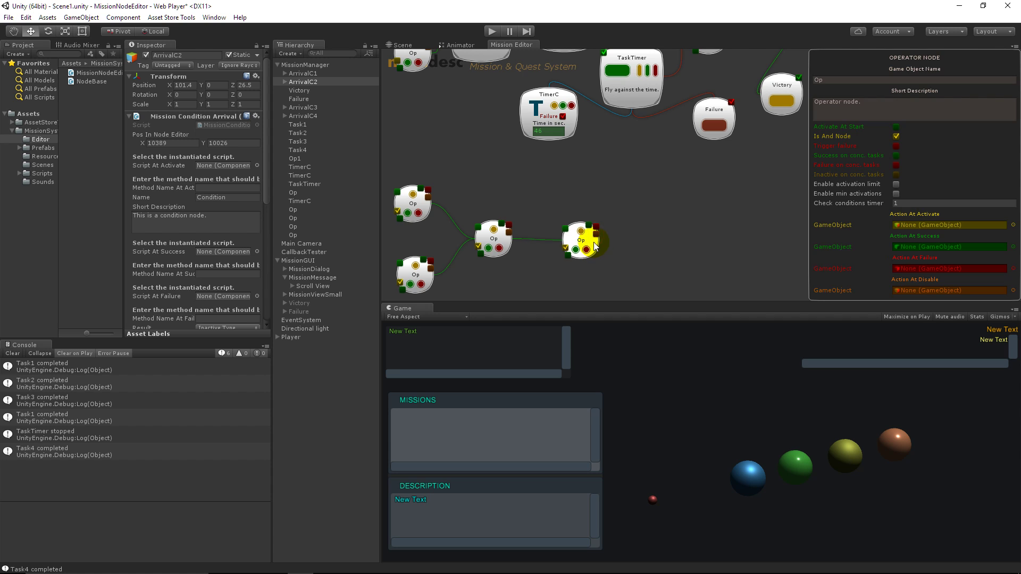
# Step: Rename the upper starting operator node r1 and the lower starting one r2
pyautogui.click(428, 197)
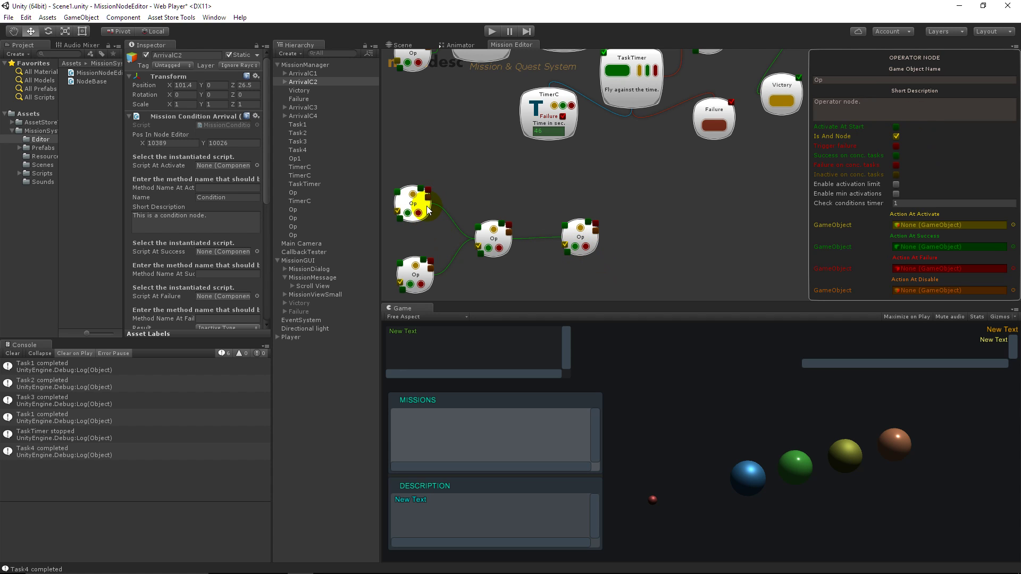
pyautogui.click(429, 197)
pyautogui.click(852, 78)
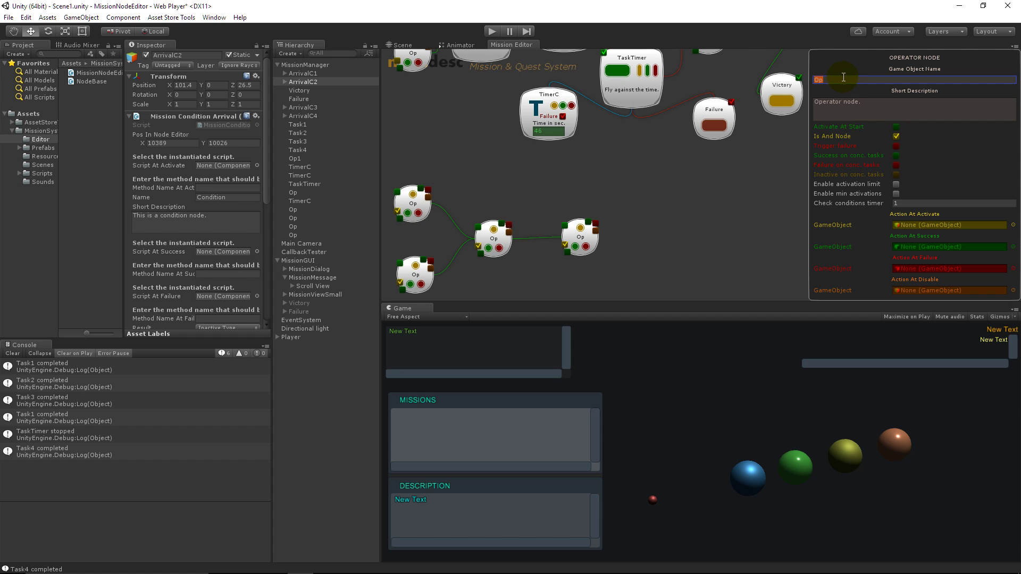
pyautogui.write('r1')
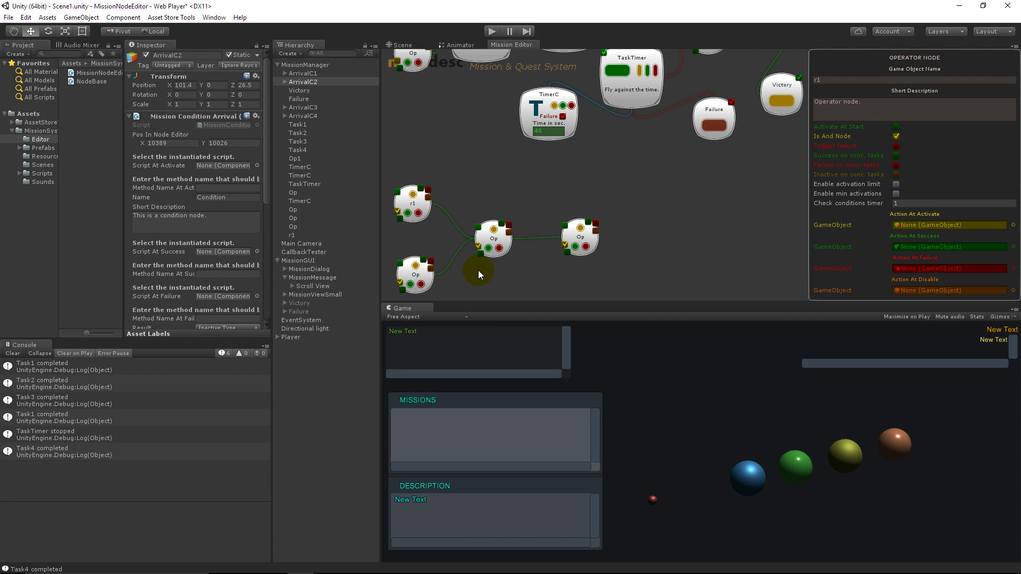
pyautogui.click(425, 276)
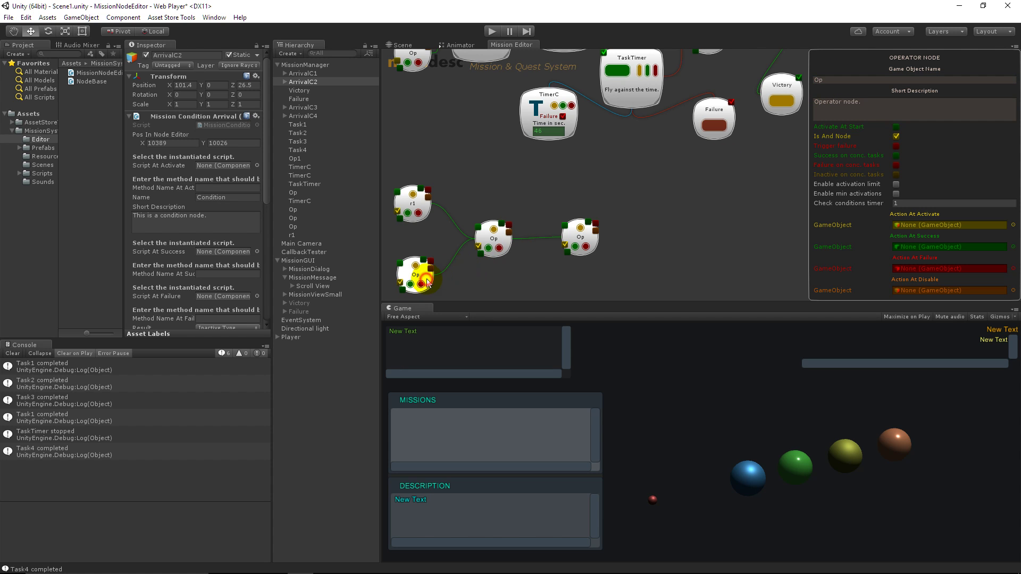
pyautogui.click(831, 80)
pyautogui.write('r1')
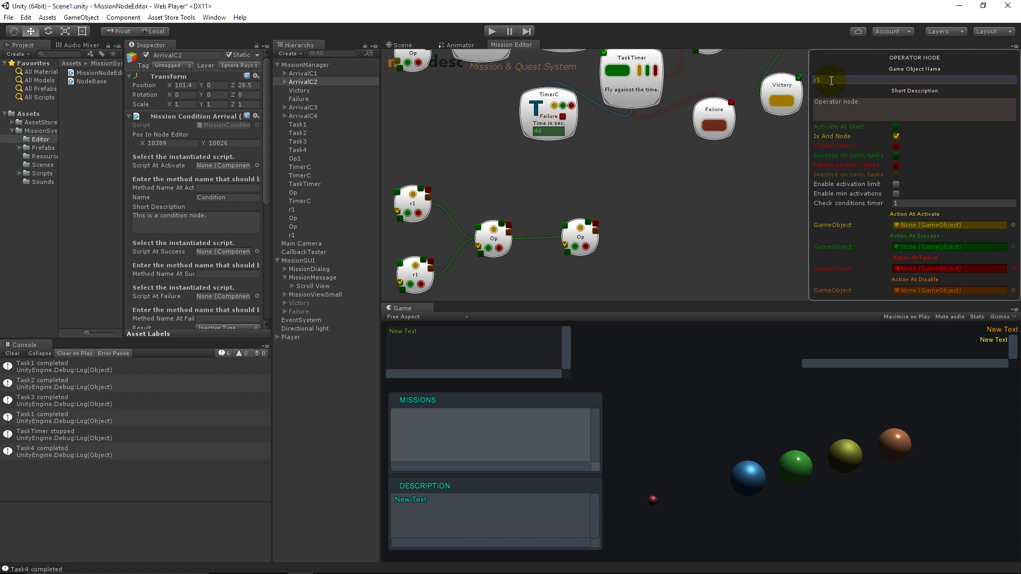
pyautogui.press('BackSpace')
pyautogui.write('2')
# Step: Rename the middle operator node r3 and the final one r4
pyautogui.click(503, 240)
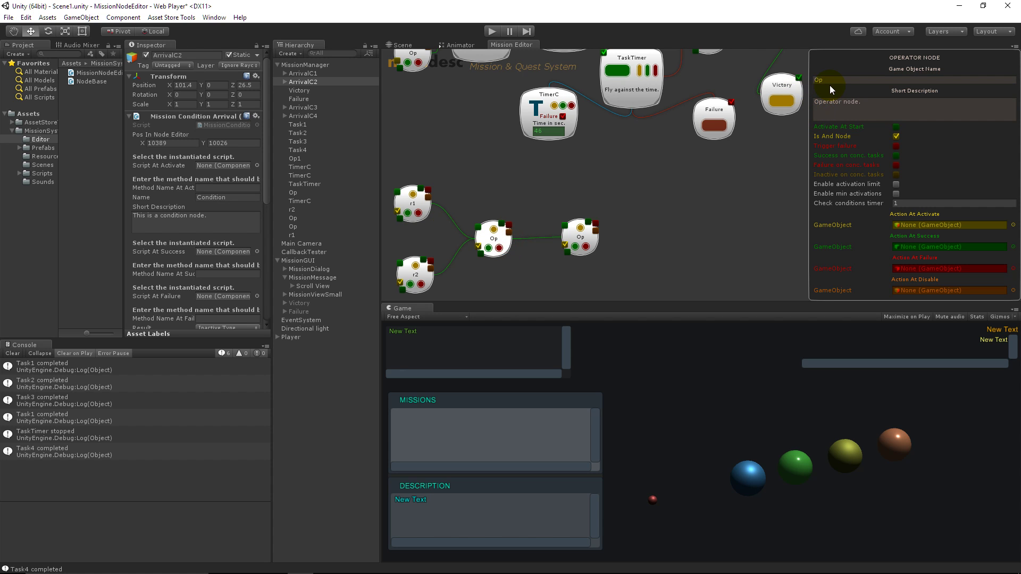
pyautogui.click(832, 80)
pyautogui.write('r3')
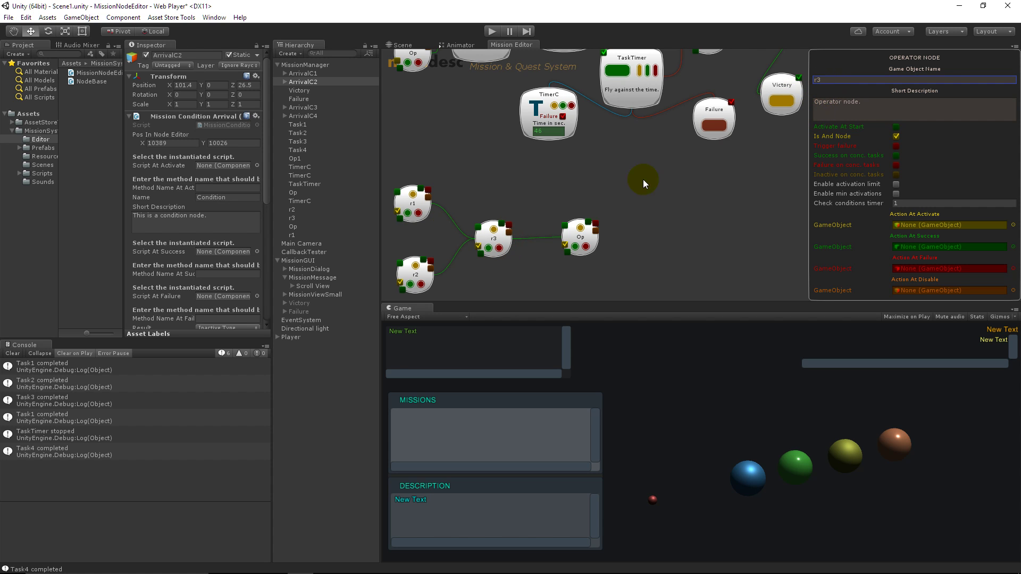
pyautogui.click(582, 238)
pyautogui.click(848, 78)
pyautogui.write('r4')
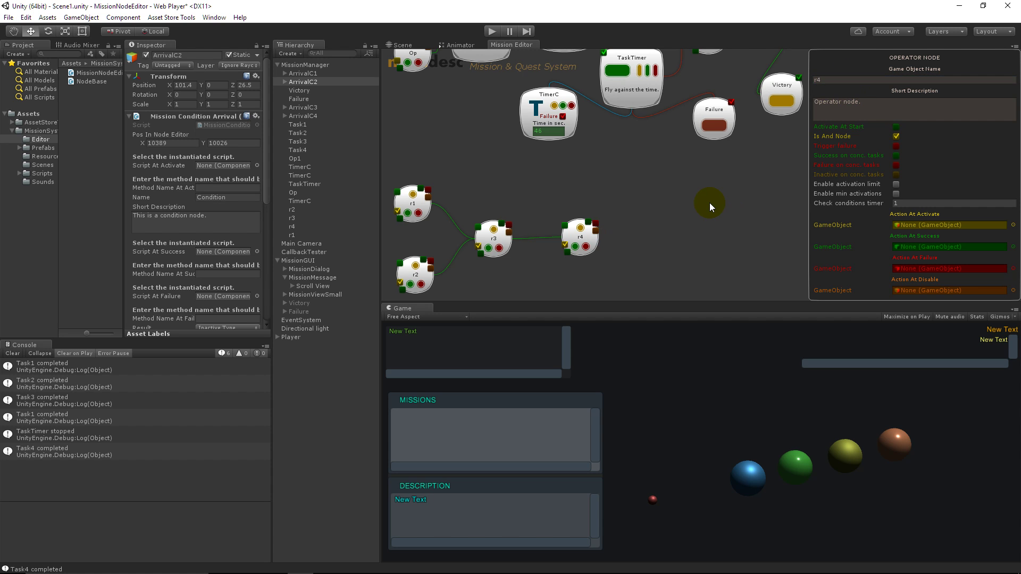
pyautogui.click(709, 203)
# Step: Enable Activate At Start on the operator nodes r1 and r2
pyautogui.click(503, 249)
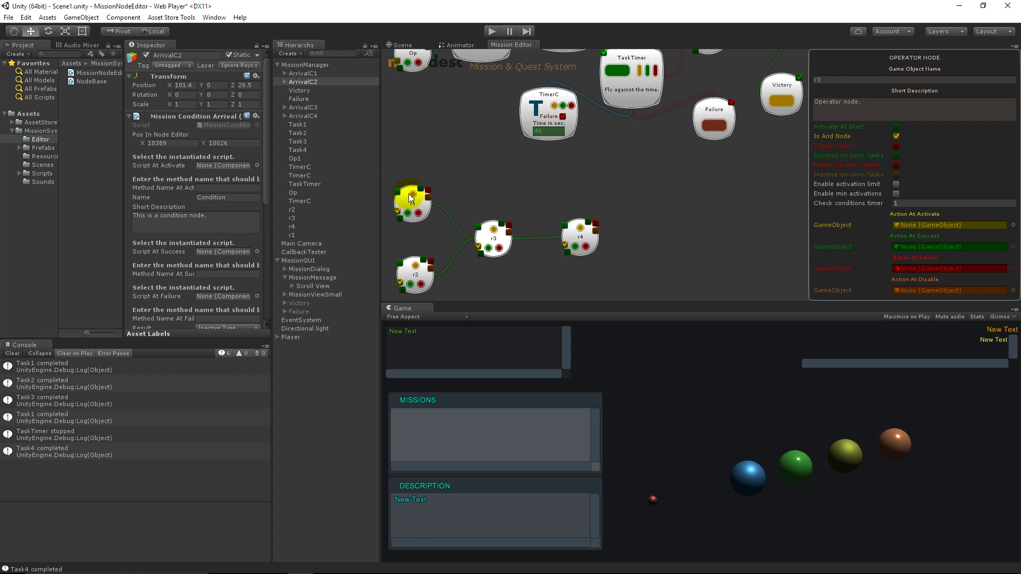
pyautogui.moveTo(428, 203); pyautogui.dragTo(432, 203)
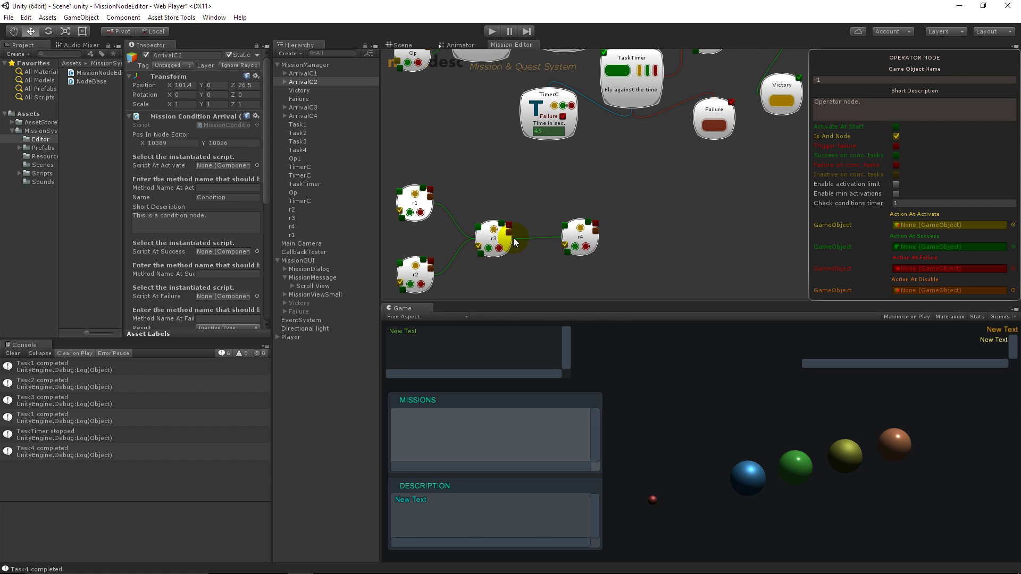
pyautogui.click(399, 191)
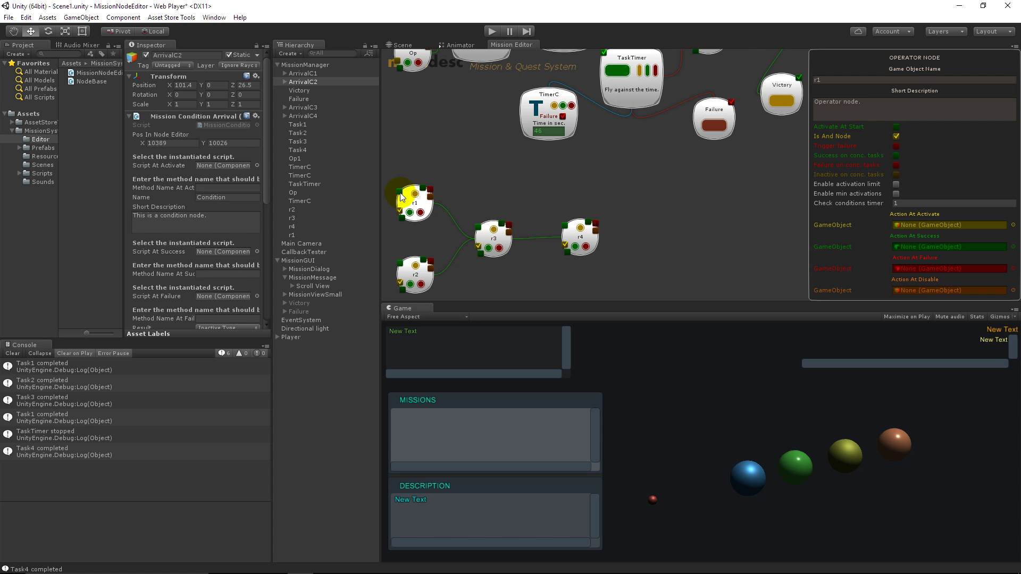
pyautogui.click(400, 262)
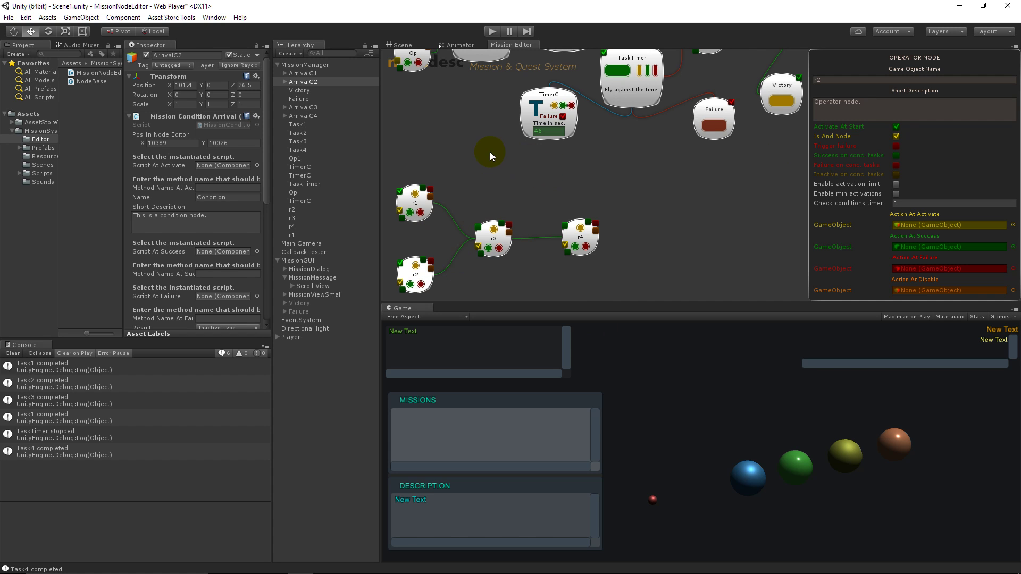
# Step: Add four user condition nodes above the r1 to r4 operator nodes
pyautogui.press('u')
pyautogui.press('u')
pyautogui.press('u')
pyautogui.press('u')
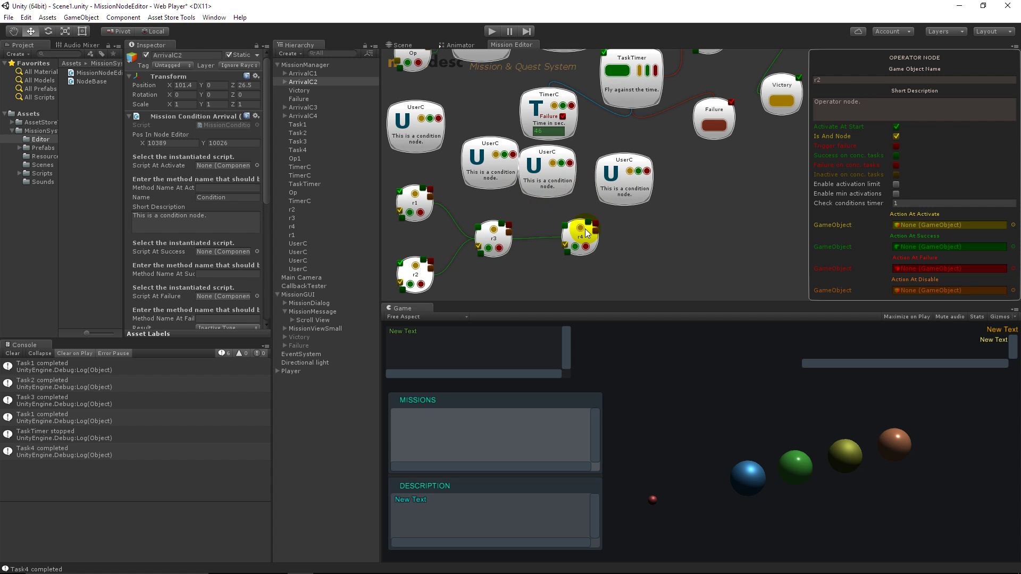
pyautogui.click(588, 285)
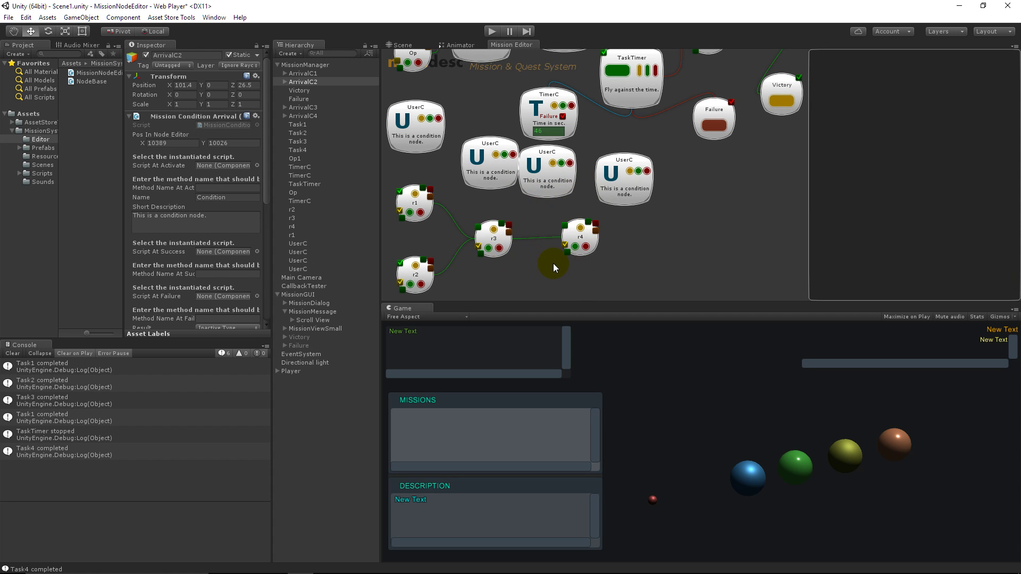
# Step: Move operator nodes r1, r2, r3 and r4 lower to leave room for the user condition nodes above them
pyautogui.moveTo(617, 255); pyautogui.dragTo(662, 196, button='middle')
pyautogui.moveTo(459, 217); pyautogui.dragTo(449, 249)
pyautogui.moveTo(538, 178); pyautogui.dragTo(545, 234)
pyautogui.moveTo(638, 187); pyautogui.dragTo(642, 238)
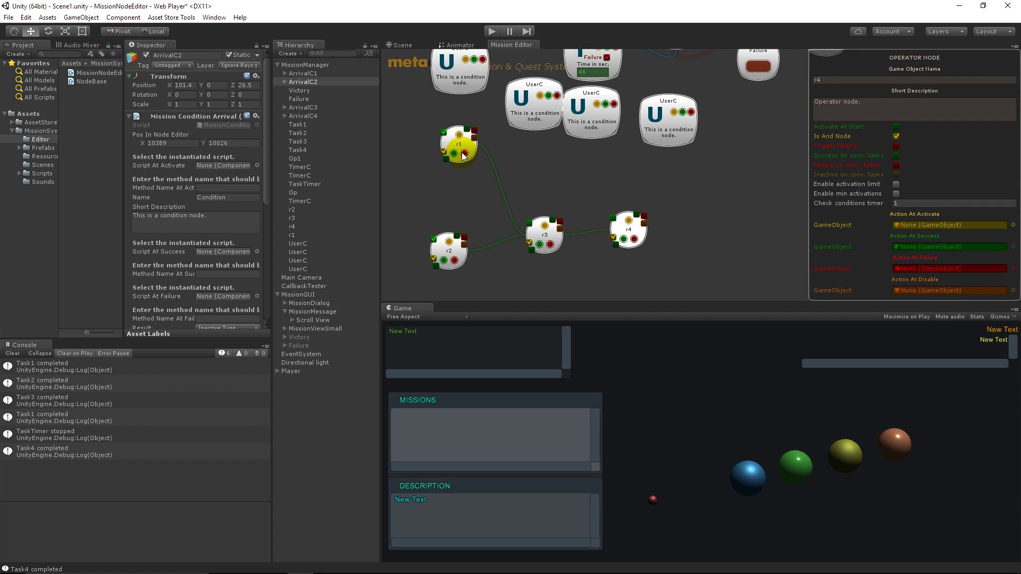
pyautogui.moveTo(474, 158); pyautogui.dragTo(452, 198)
# Step: Spread the four UserC nodes apart in a row just above the operator nodes
pyautogui.moveTo(465, 89); pyautogui.dragTo(452, 135)
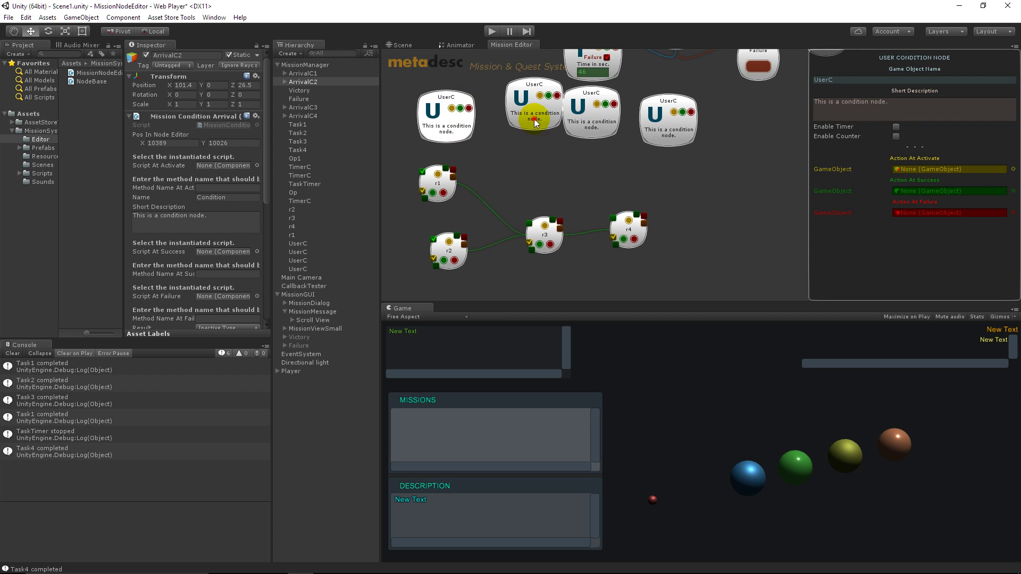
pyautogui.moveTo(534, 119); pyautogui.dragTo(515, 155)
pyautogui.moveTo(578, 135); pyautogui.dragTo(574, 186)
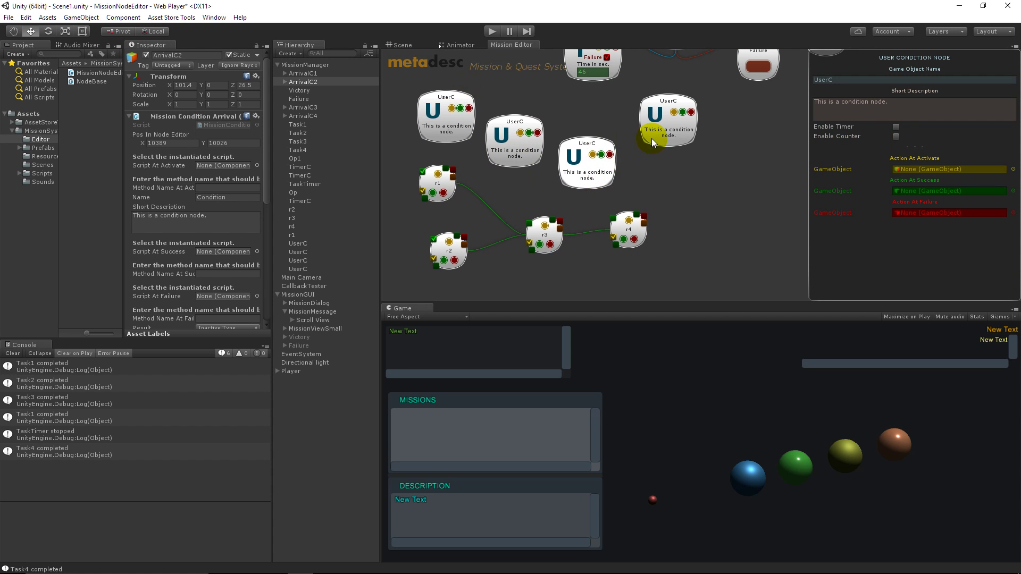
pyautogui.moveTo(652, 138); pyautogui.dragTo(659, 175)
# Step: Connect one UserC node to each of r1, r2, r3 and r4, and shift r1 and r2 slightly outward
pyautogui.moveTo(448, 135); pyautogui.dragTo(431, 178)
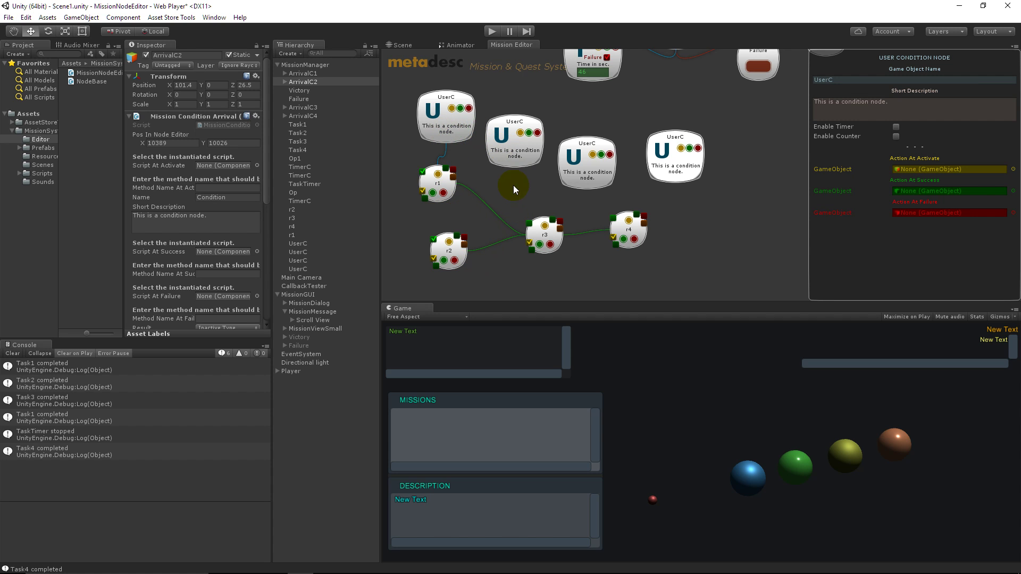
pyautogui.moveTo(514, 155); pyautogui.dragTo(451, 249, button='right')
pyautogui.moveTo(588, 181); pyautogui.dragTo(552, 238, button='right')
pyautogui.moveTo(669, 181); pyautogui.dragTo(628, 250, button='right')
pyautogui.moveTo(458, 254); pyautogui.dragTo(442, 255)
pyautogui.moveTo(449, 192); pyautogui.dragTo(442, 188)
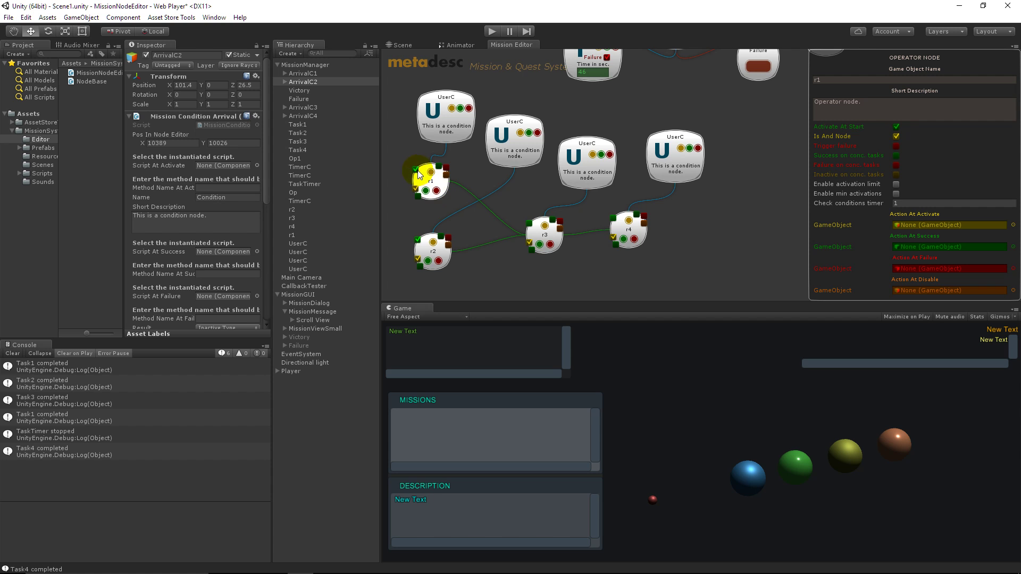
# Step: Inspect the r2 operator node and the two user condition nodes linked to r1 and r2
pyautogui.click(447, 261)
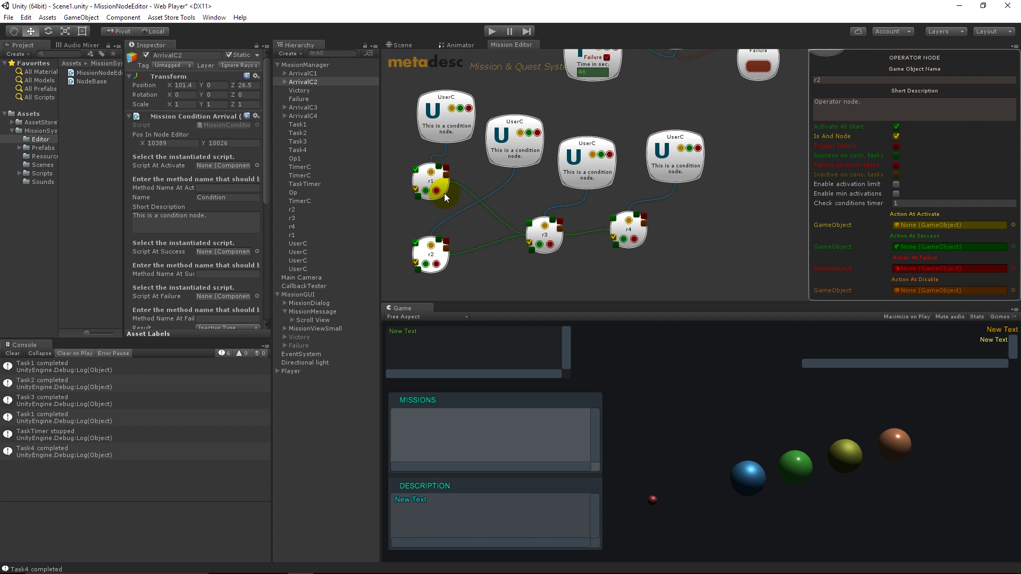
pyautogui.click(447, 247)
pyautogui.click(455, 125)
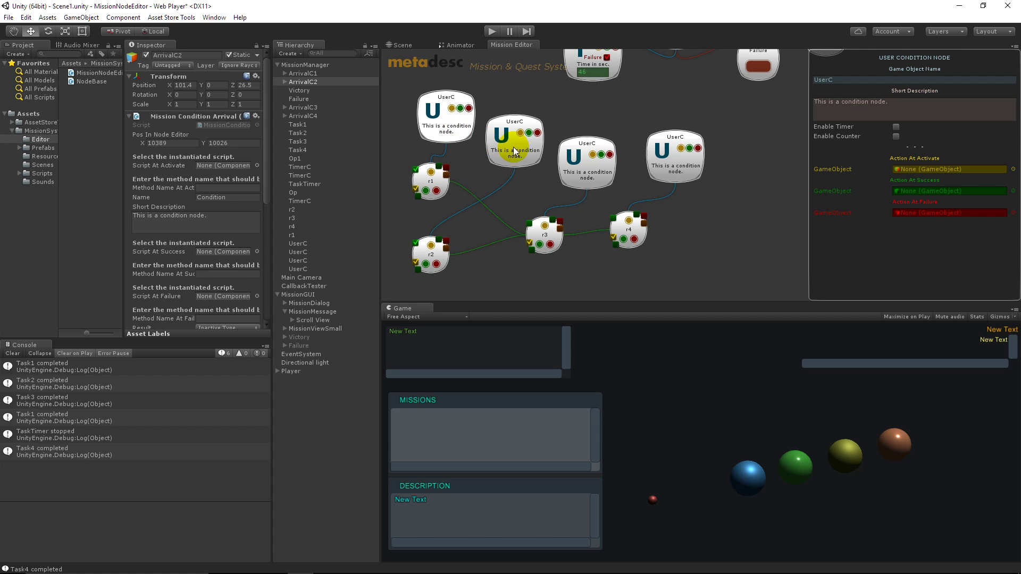
pyautogui.click(518, 151)
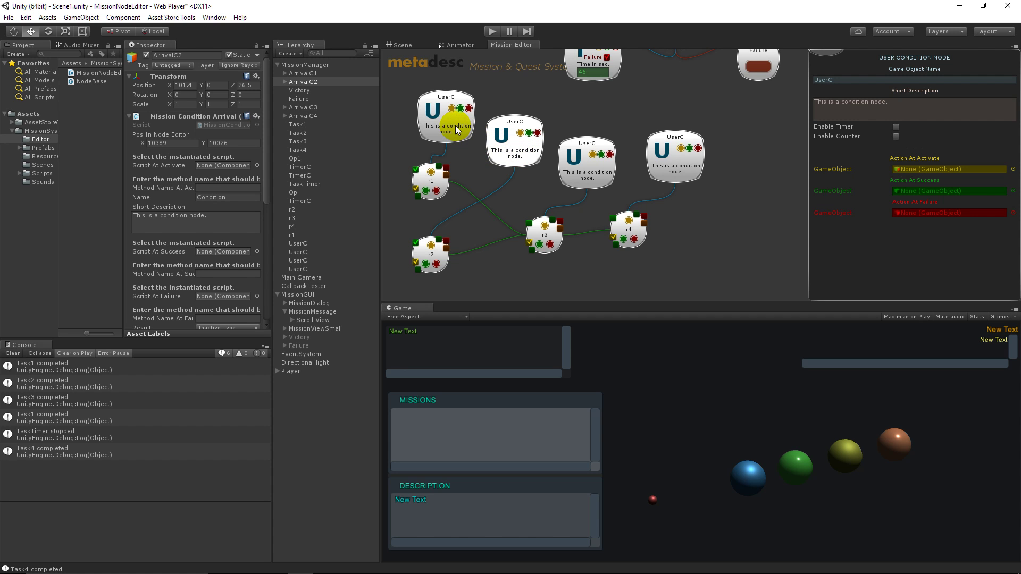
pyautogui.click(531, 158)
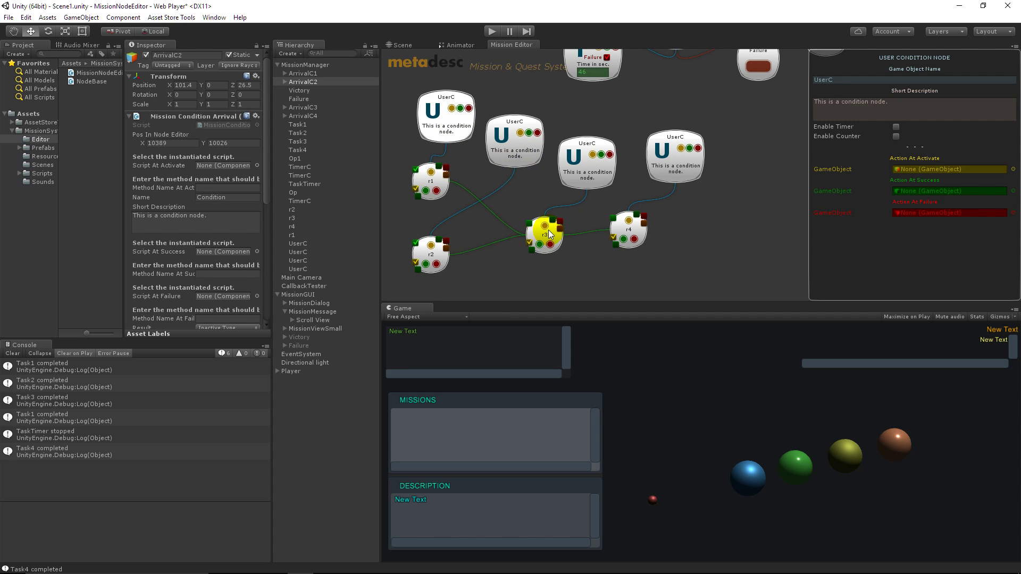
pyautogui.click(445, 256)
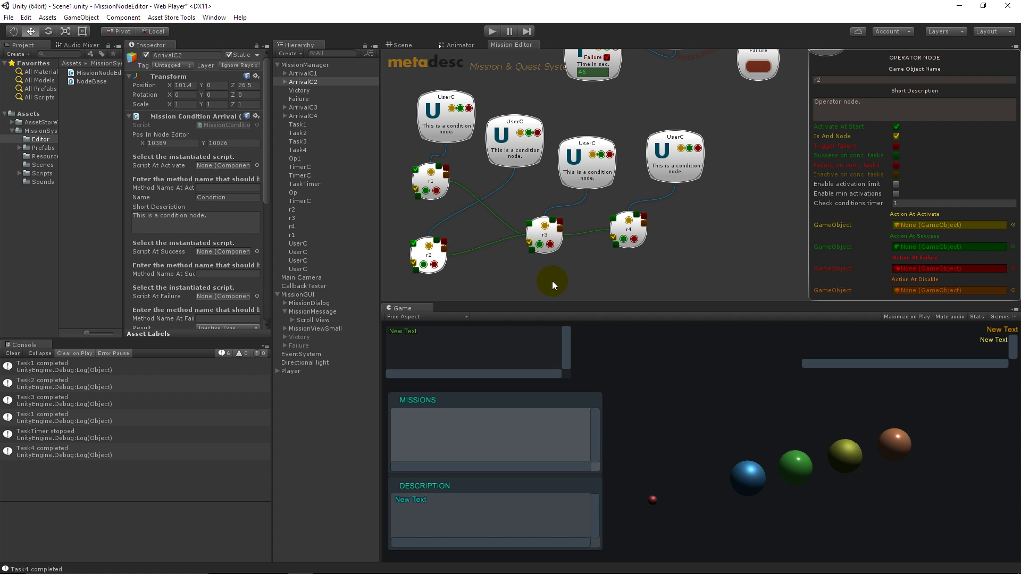
# Step: Connect the Task1 node to the r3 operator node and shift r3 slightly up and toward r4
pyautogui.moveTo(561, 244); pyautogui.dragTo(559, 232)
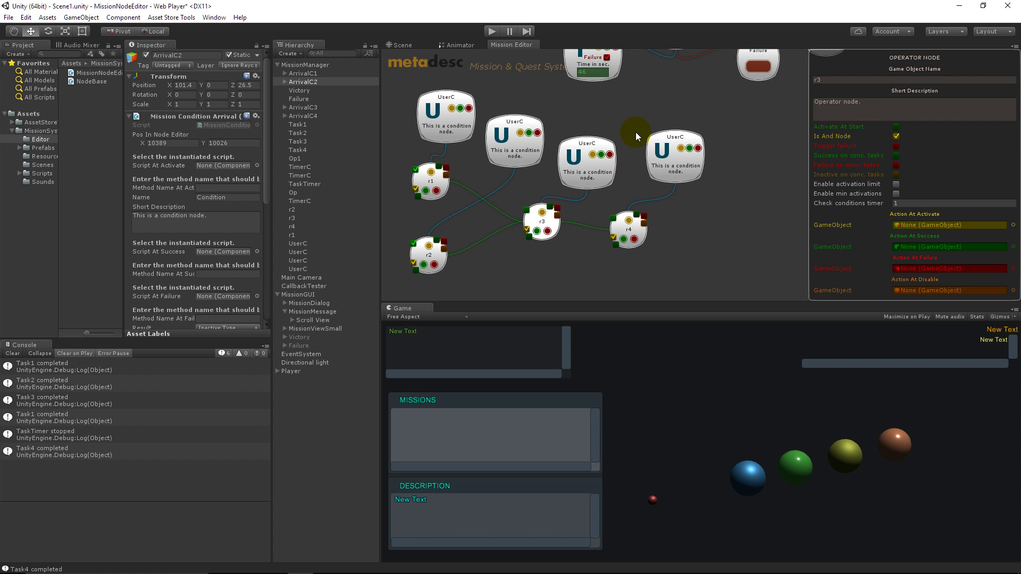
pyautogui.moveTo(645, 114); pyautogui.dragTo(677, 228, button='middle')
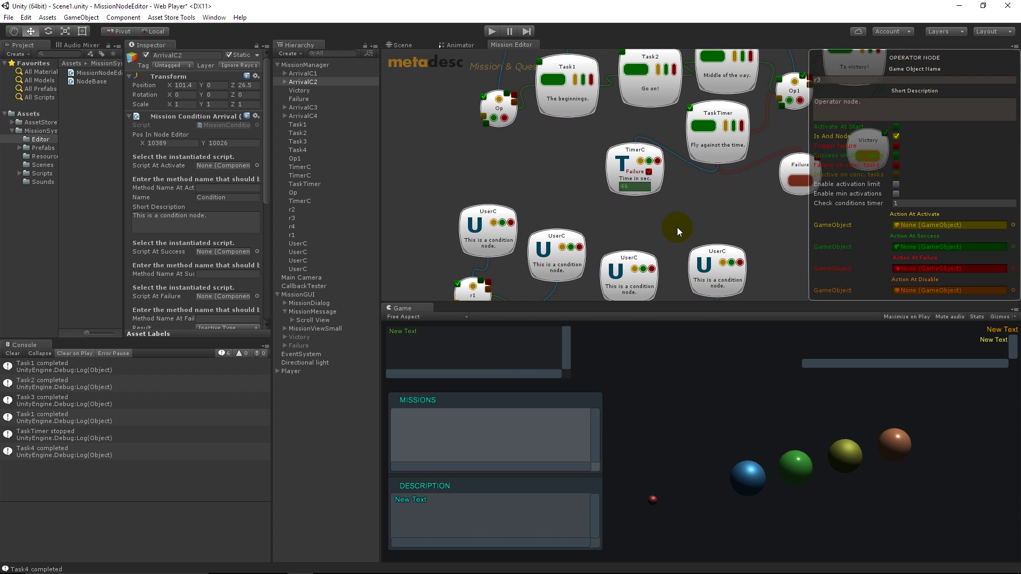
pyautogui.moveTo(607, 192); pyautogui.dragTo(589, 144, button='middle')
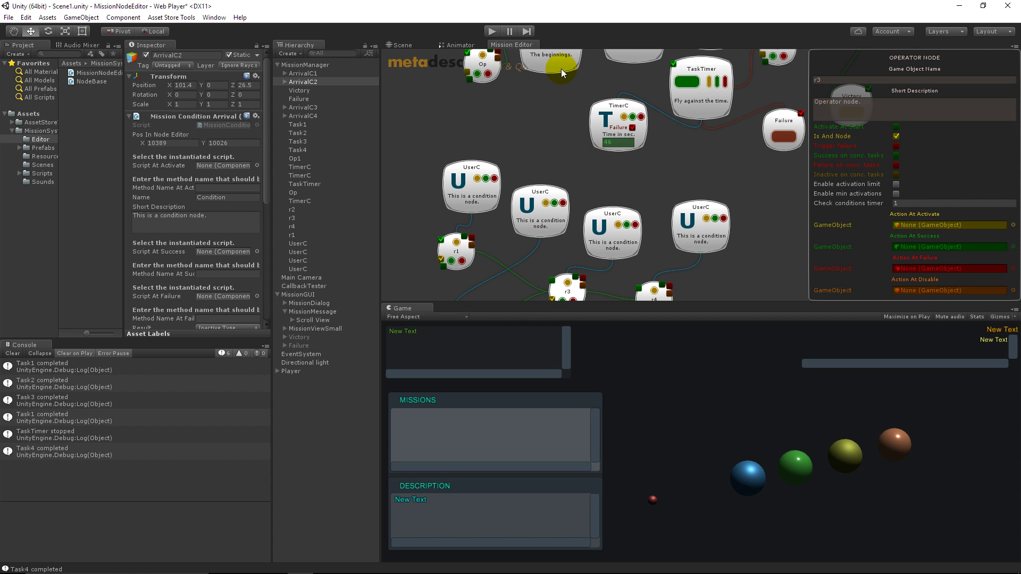
pyautogui.moveTo(560, 68); pyautogui.dragTo(609, 285)
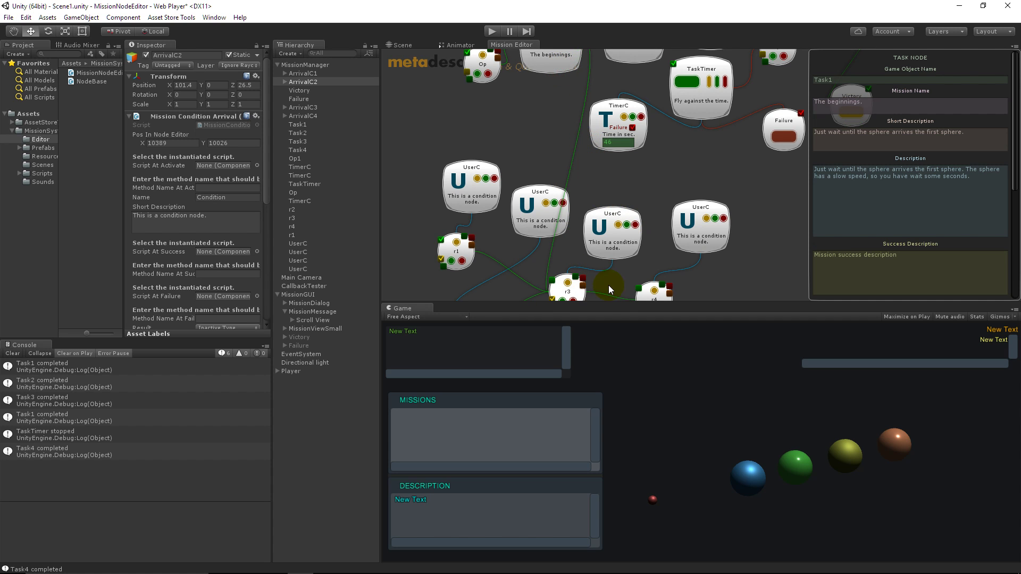
pyautogui.moveTo(699, 183); pyautogui.dragTo(713, 103, button='middle')
pyautogui.moveTo(594, 229); pyautogui.dragTo(612, 229)
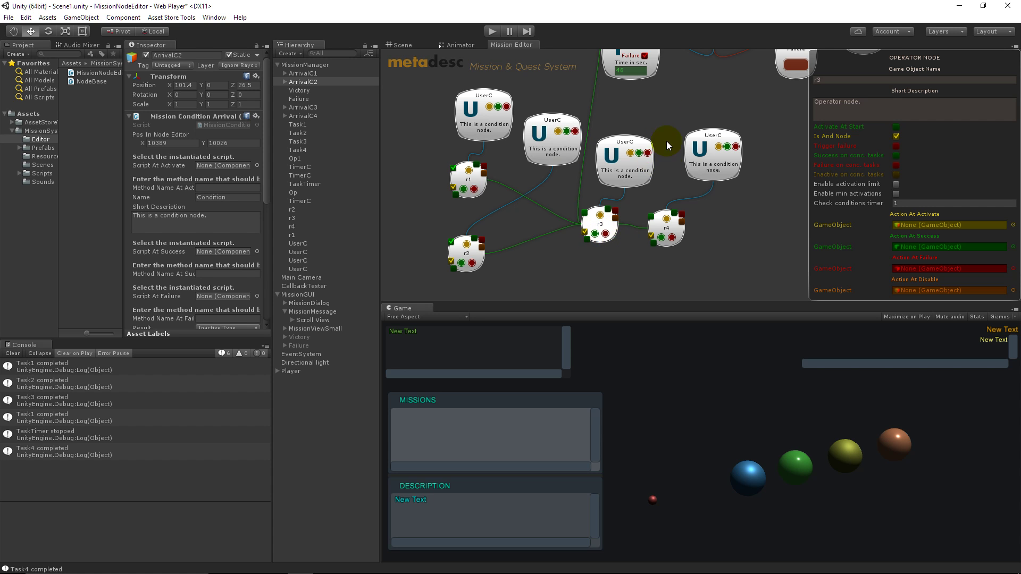
pyautogui.moveTo(630, 92); pyautogui.dragTo(629, 186, button='middle')
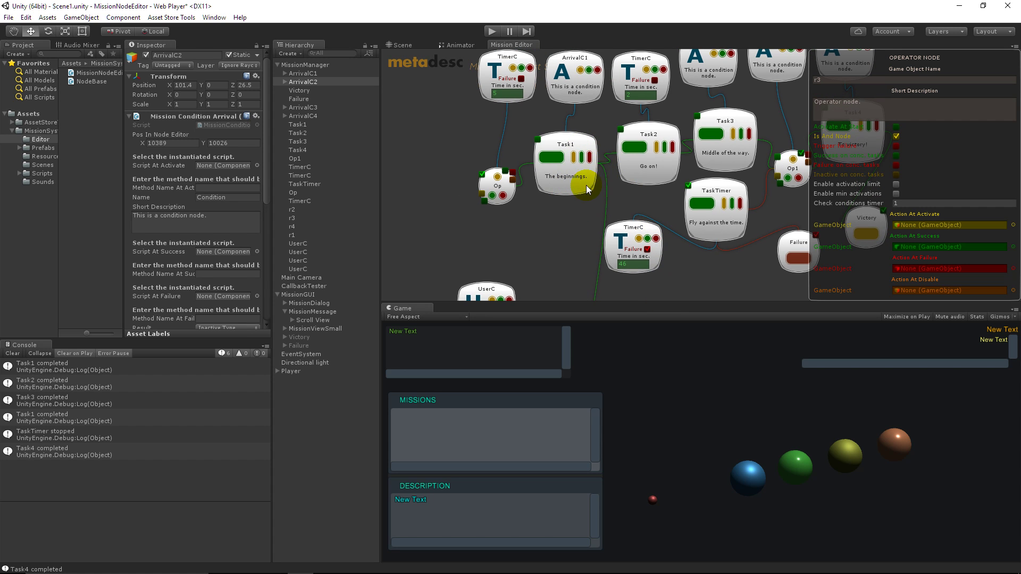
pyautogui.moveTo(674, 243); pyautogui.dragTo(647, 71, button='middle')
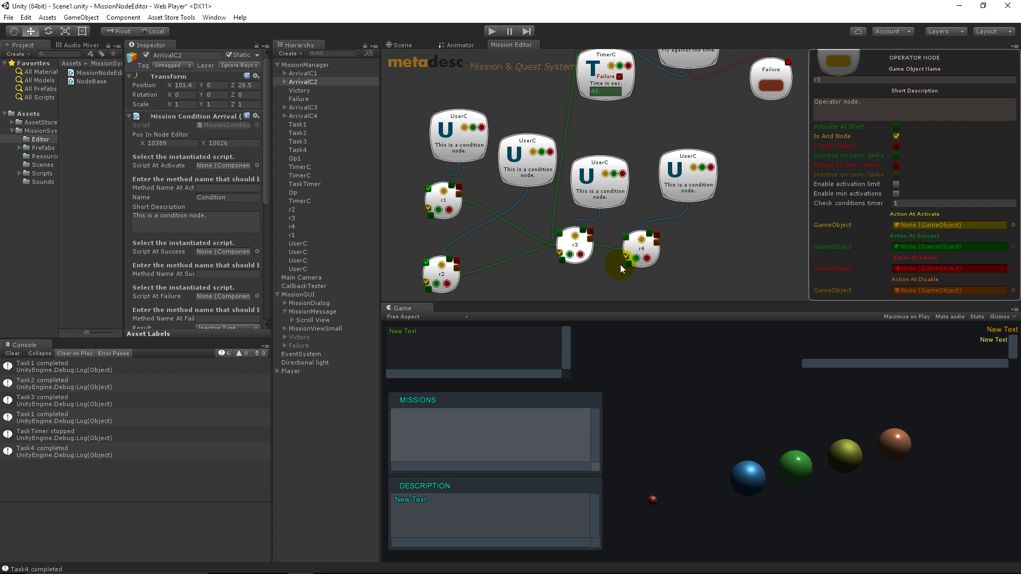
pyautogui.moveTo(637, 109); pyautogui.dragTo(583, 200, button='middle')
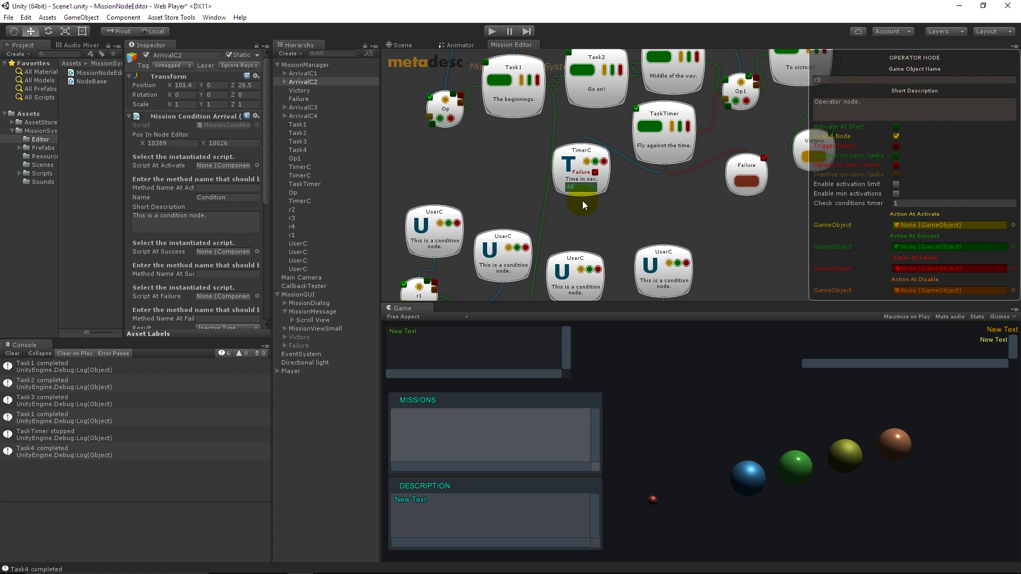
# Step: Detach the Scene view into a floating window and bring the Mission Editor back into view behind it
pyautogui.click(403, 47)
pyautogui.moveTo(403, 46); pyautogui.dragTo(332, 209)
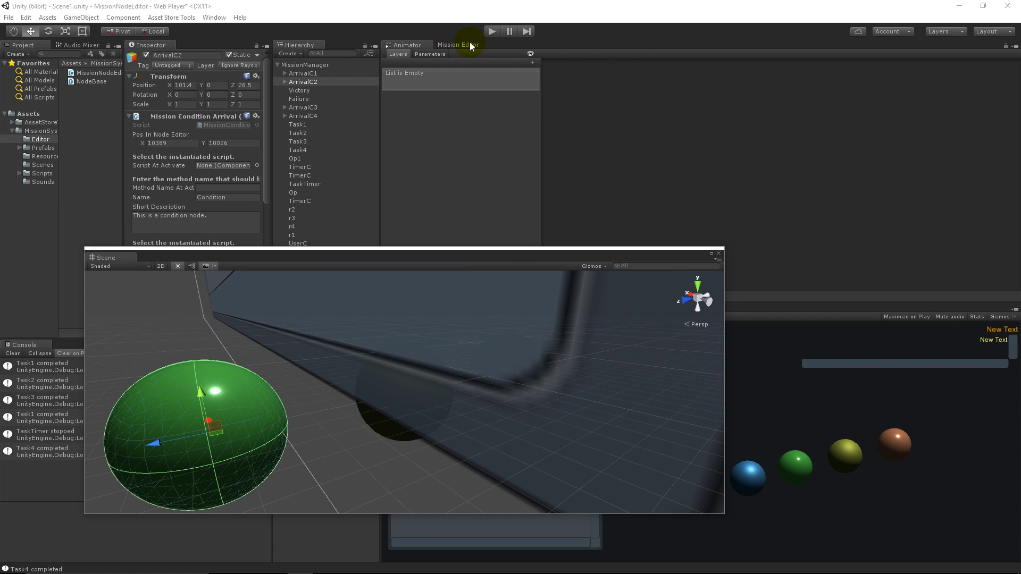
pyautogui.click(458, 45)
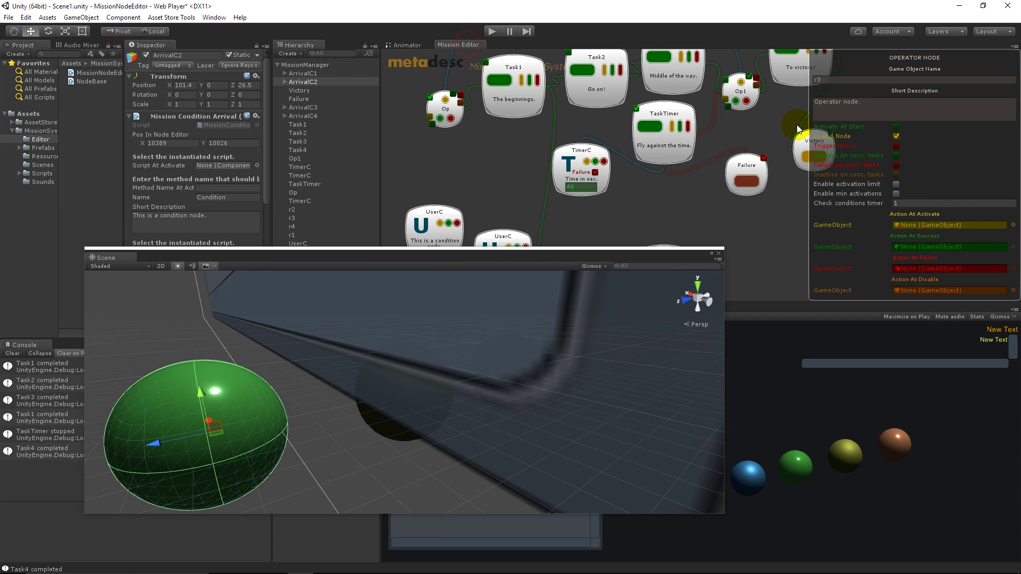
# Step: Focus the Scene view on the ArrivalC2 condition node's object and on the ArrivalC1 node's object
pyautogui.moveTo(738, 105); pyautogui.dragTo(688, 172, button='middle')
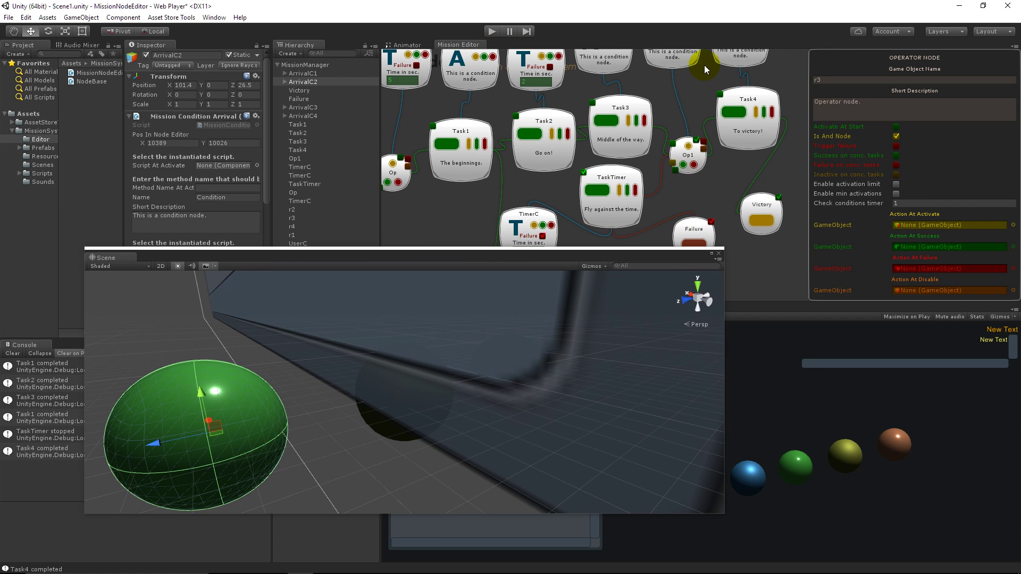
pyautogui.moveTo(682, 100); pyautogui.dragTo(677, 151, button='middle')
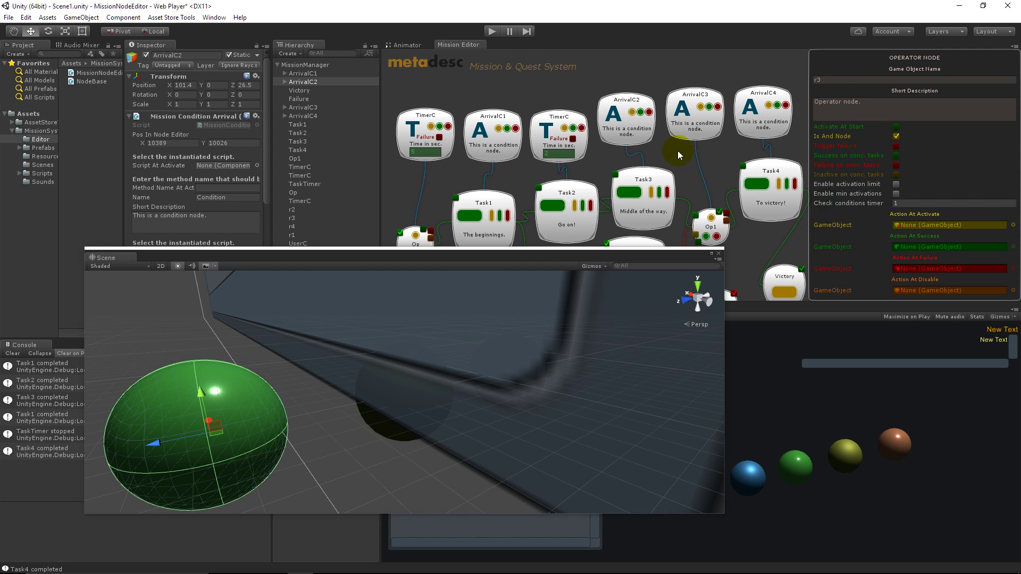
pyautogui.rightClick(640, 130)
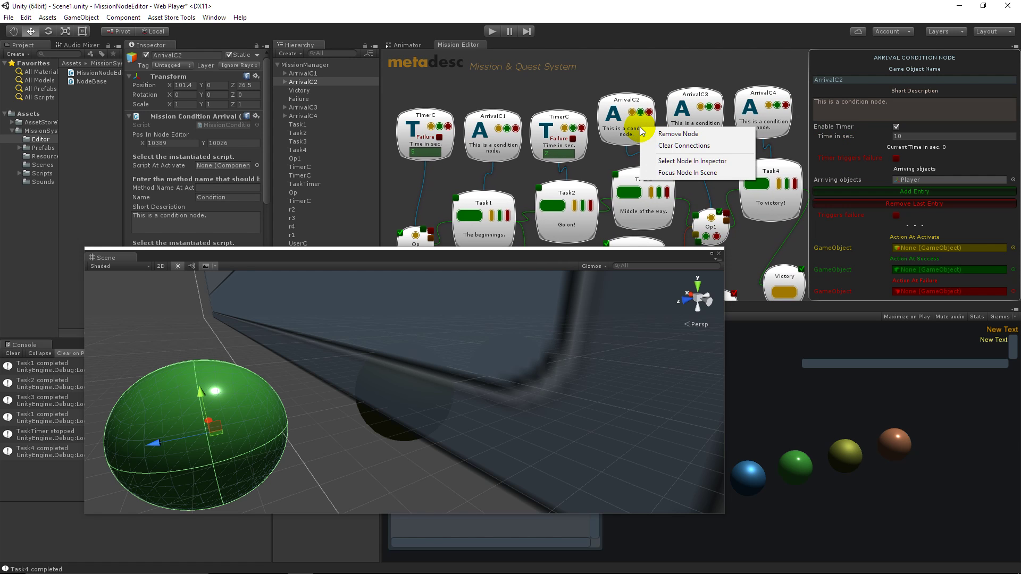
pyautogui.click(688, 173)
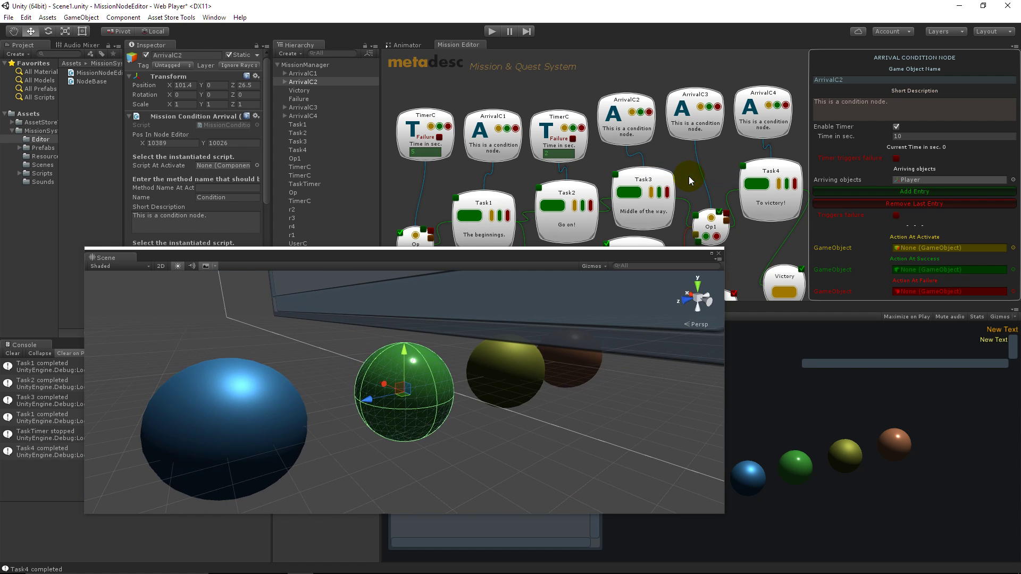
pyautogui.rightClick(499, 138)
pyautogui.click(556, 185)
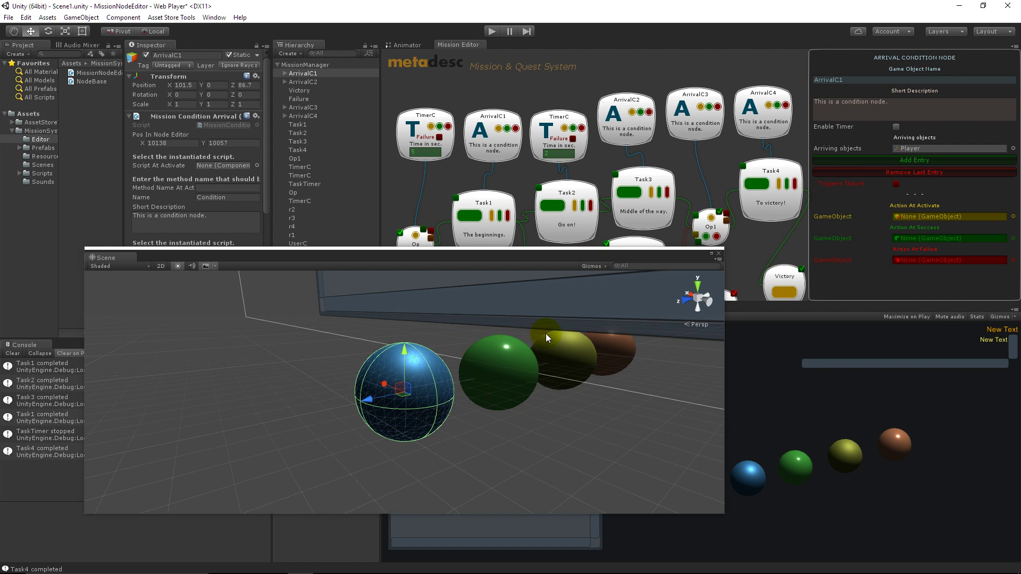
# Step: Show the TimerC node above Task2 in the Inspector and review its Mission Condition Timer settings
pyautogui.rightClick(582, 142)
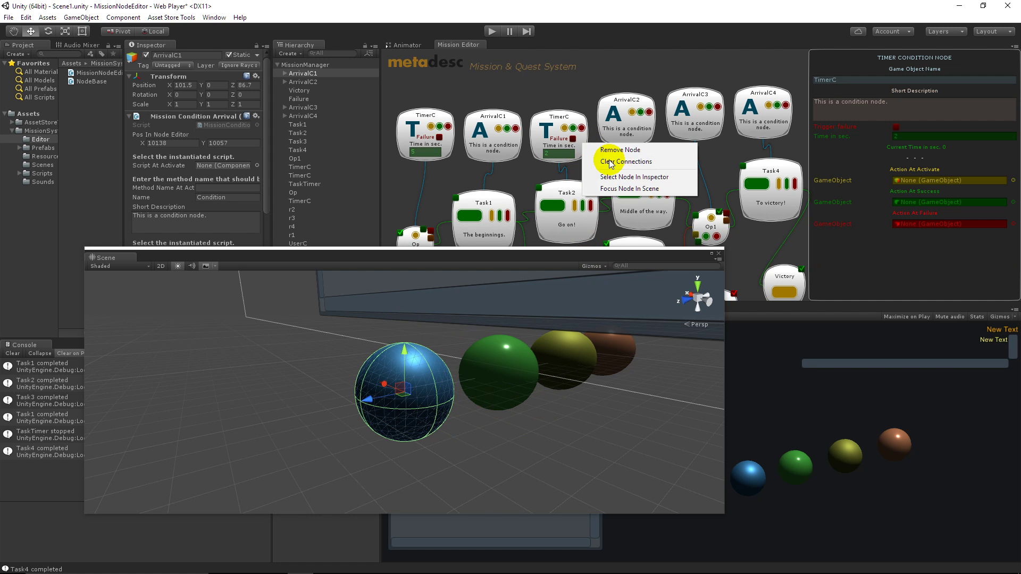
pyautogui.click(609, 177)
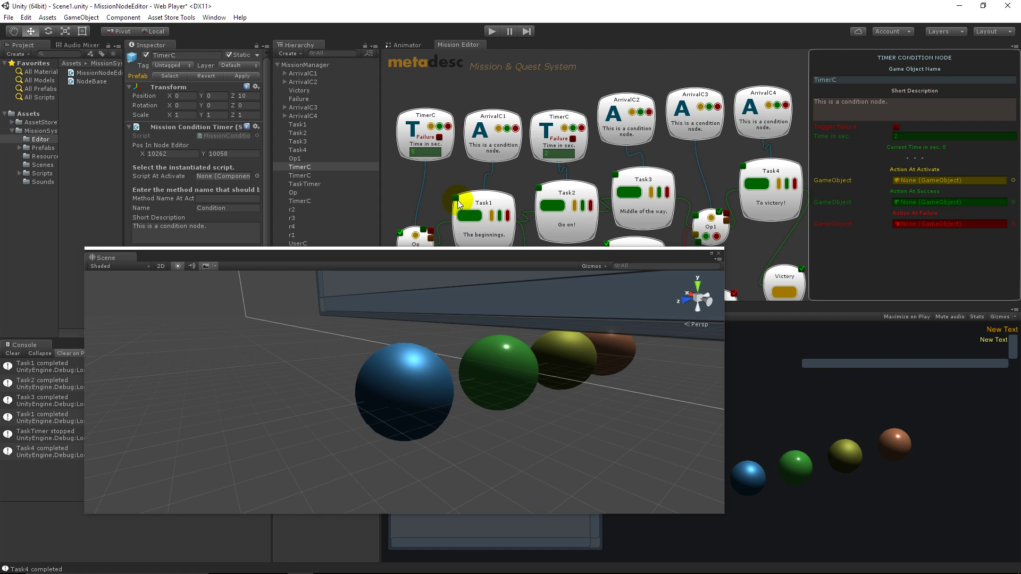
pyautogui.moveTo(306, 253); pyautogui.dragTo(723, 278)
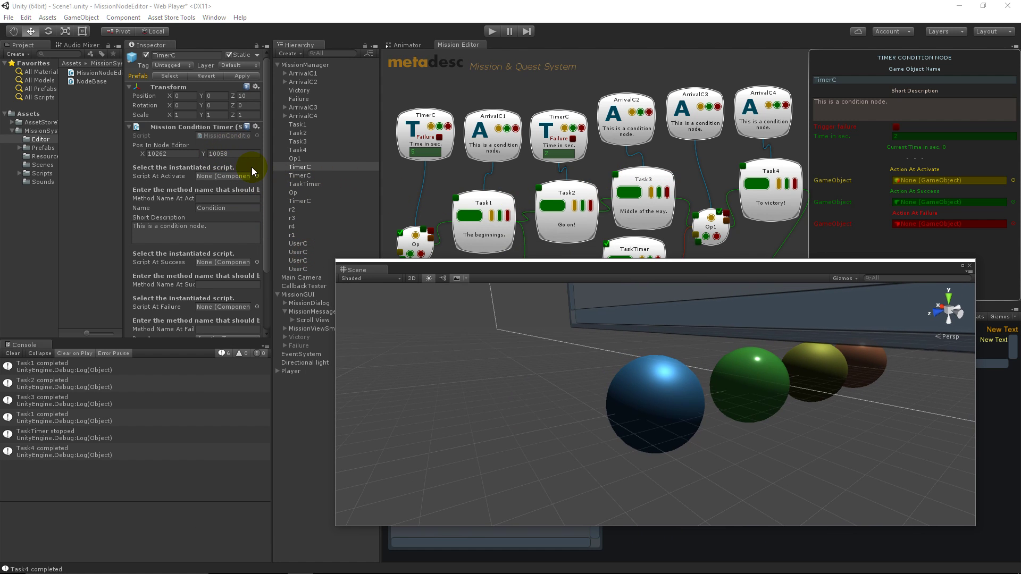
pyautogui.moveTo(262, 175); pyautogui.dragTo(264, 261)
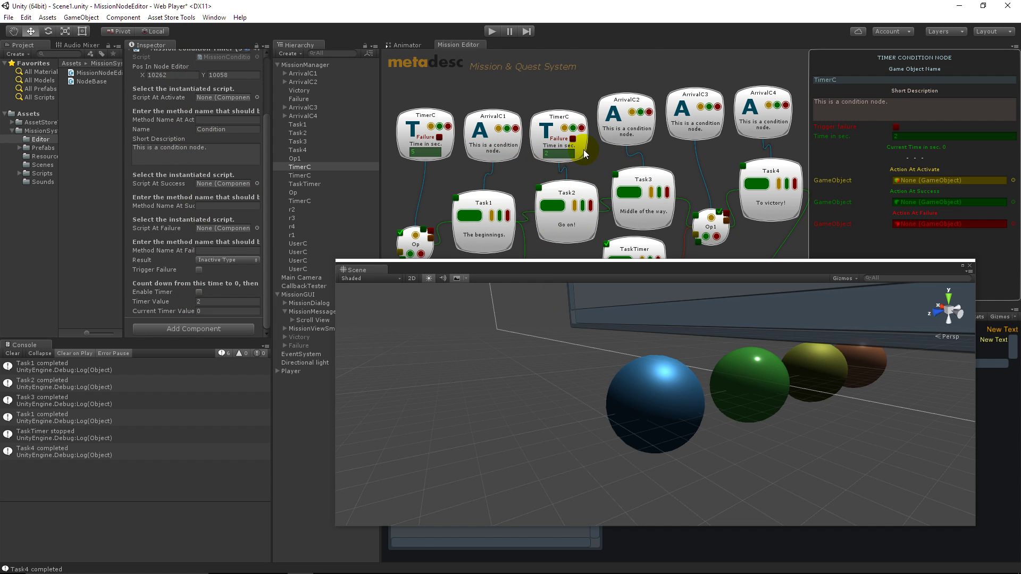
# Step: Dock the floating Scene view back beside the Animator and Mission Editor views, in first place
pyautogui.moveTo(676, 265); pyautogui.dragTo(468, 231)
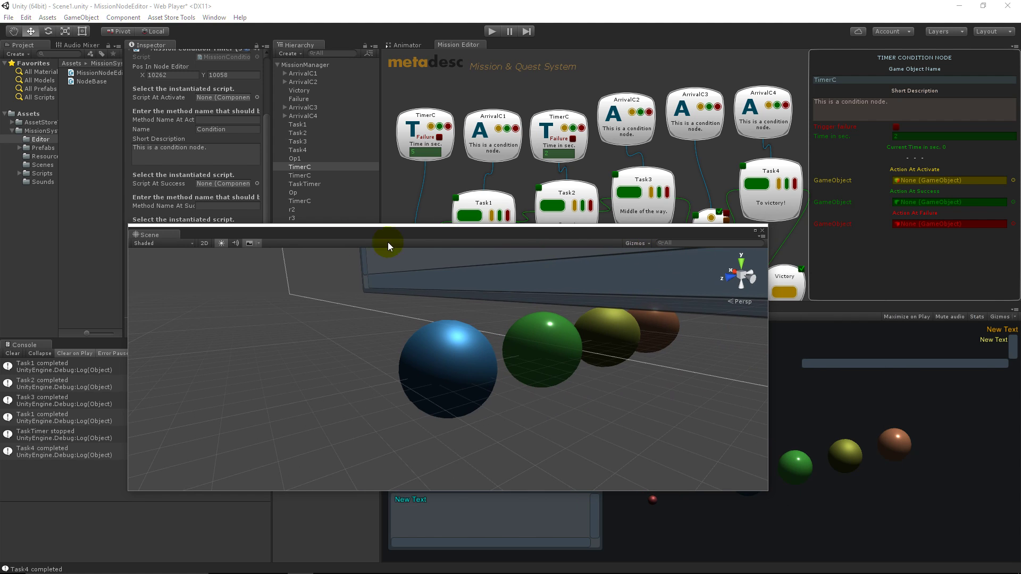
pyautogui.moveTo(169, 235); pyautogui.dragTo(397, 47)
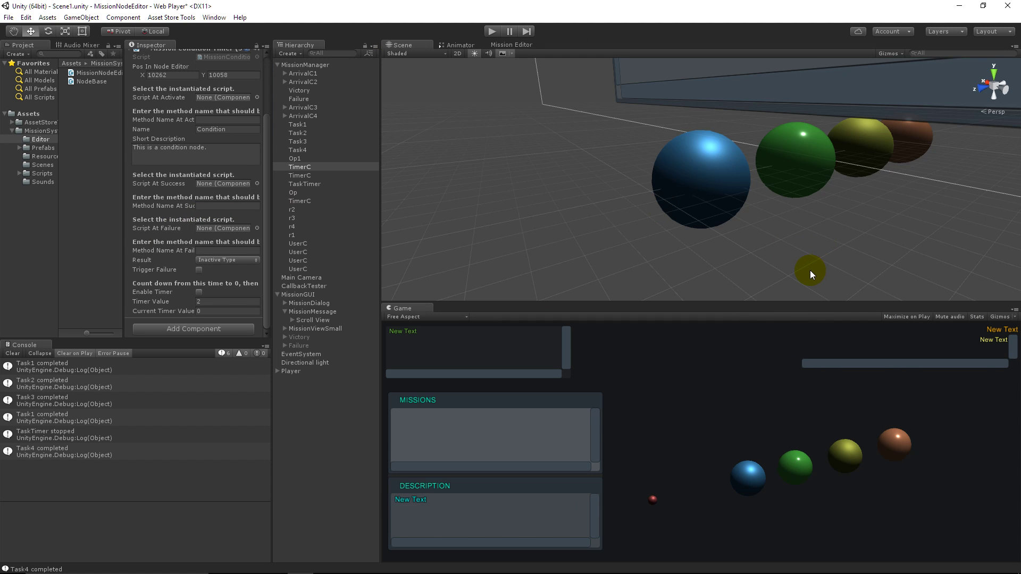